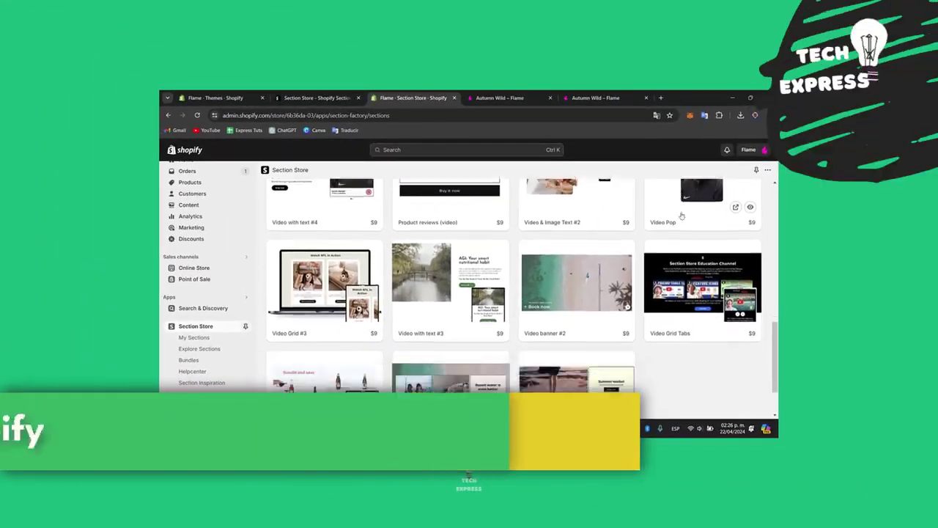
# Step: Close the duplicate Section Store browser tab after checking the Autumn Wild product tab
pyautogui.scroll(-1, 681, 216)
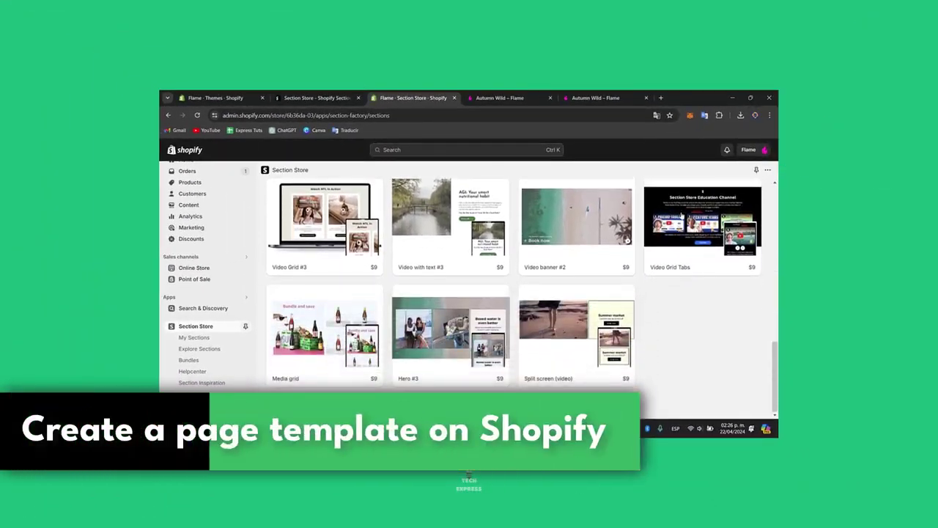
pyautogui.scroll(10, 681, 215)
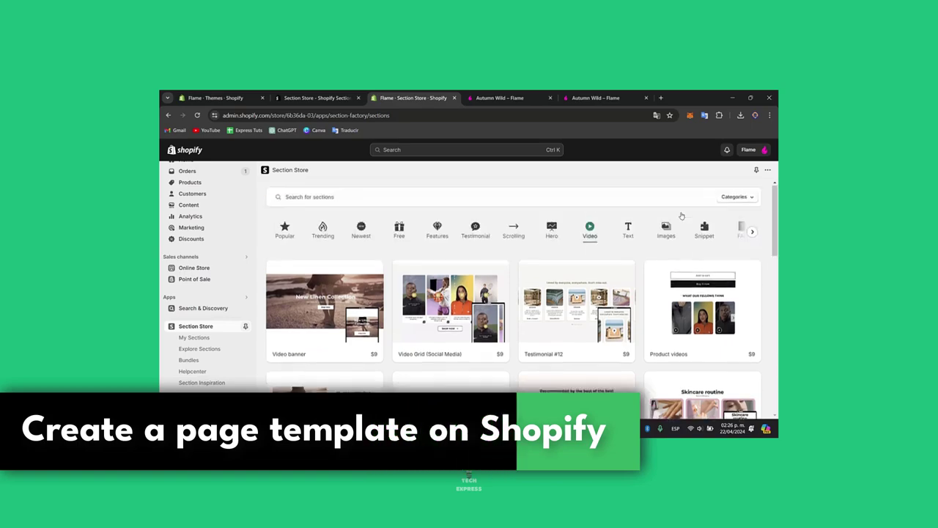
pyautogui.click(500, 97)
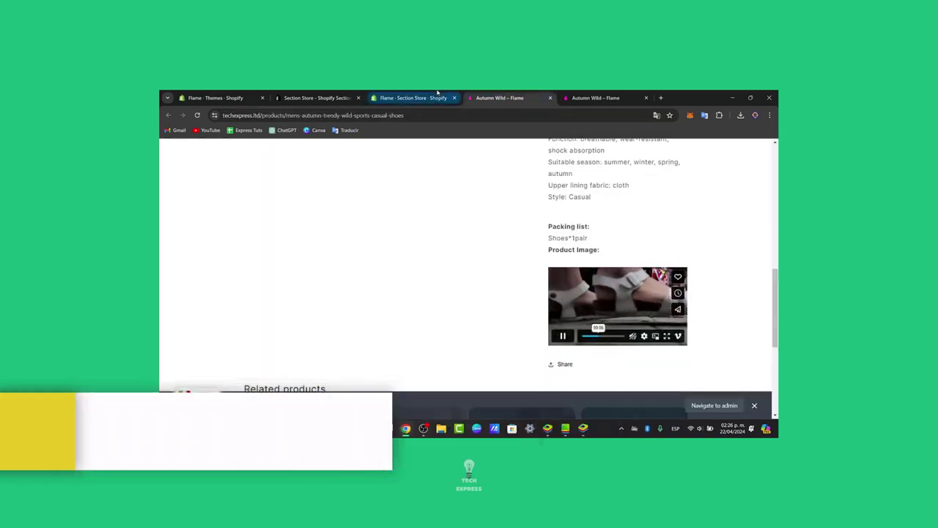
pyautogui.click(437, 95)
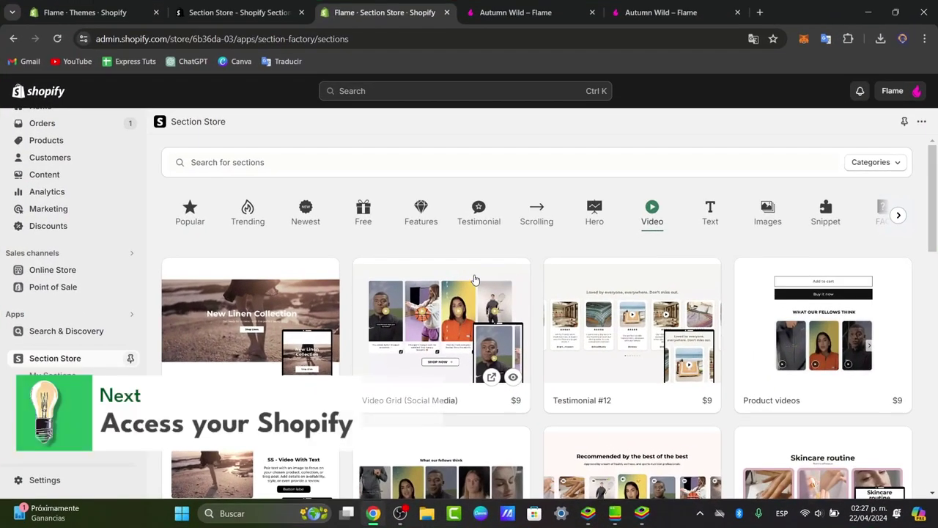
pyautogui.click(302, 13)
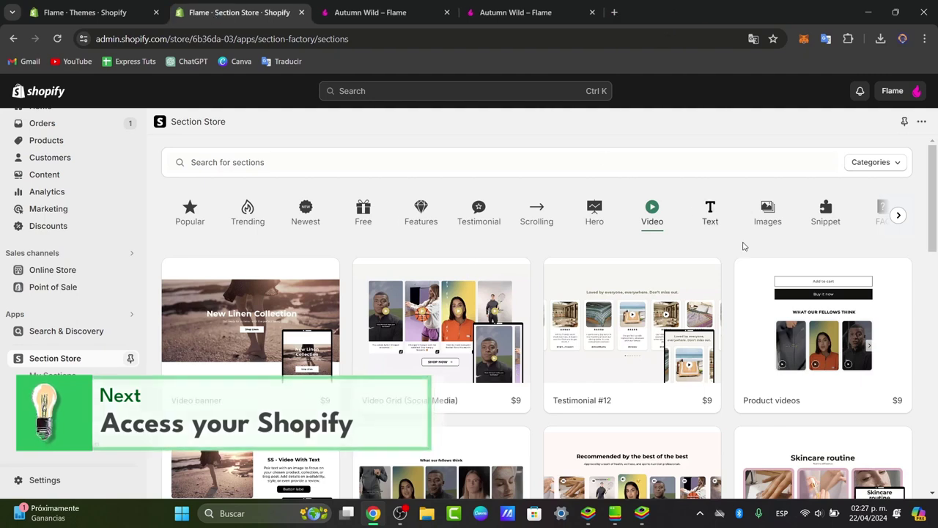
pyautogui.click(900, 214)
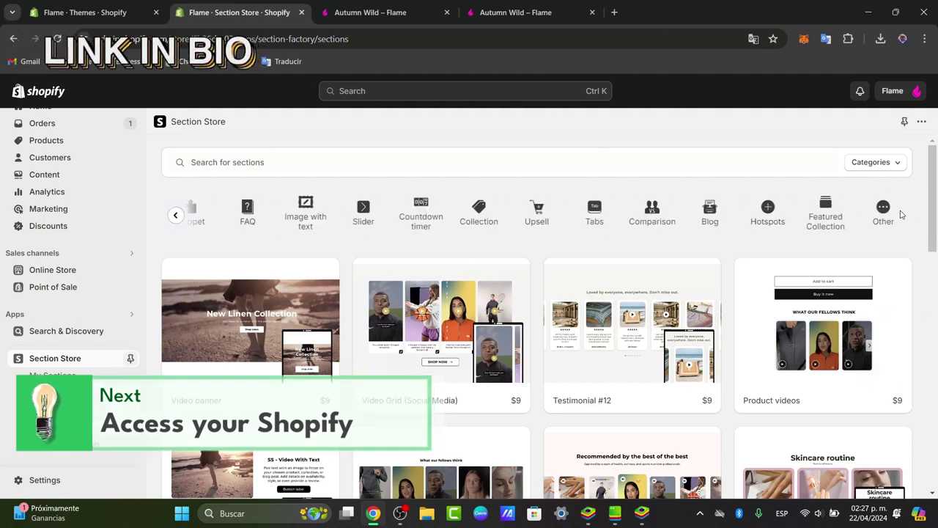
pyautogui.scroll(1, 59, 132)
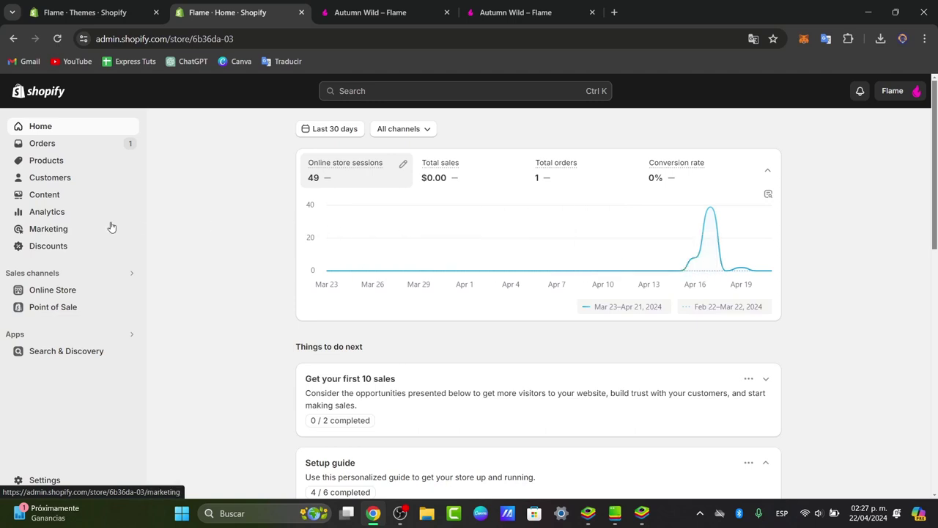
# Step: Open the Spotlight theme's code editor through Online Store > Themes and Edit code
pyautogui.click(52, 295)
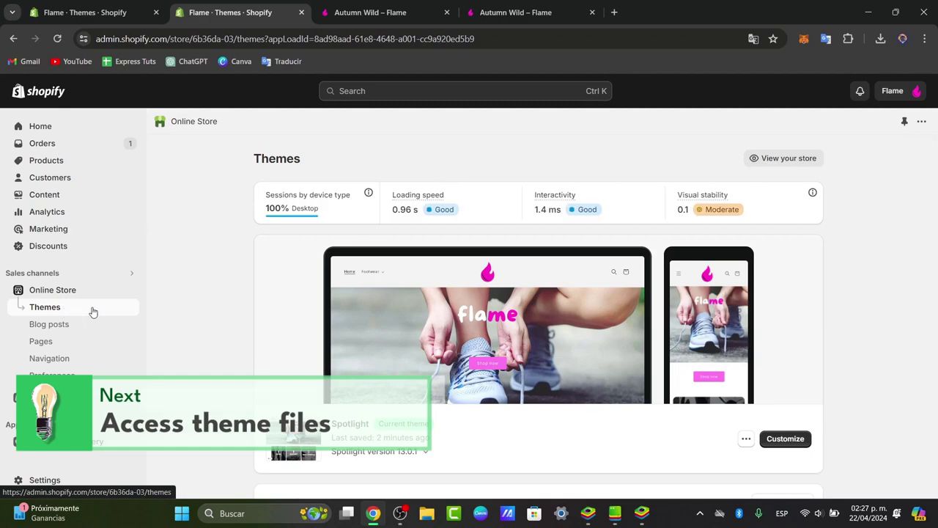
pyautogui.click(747, 438)
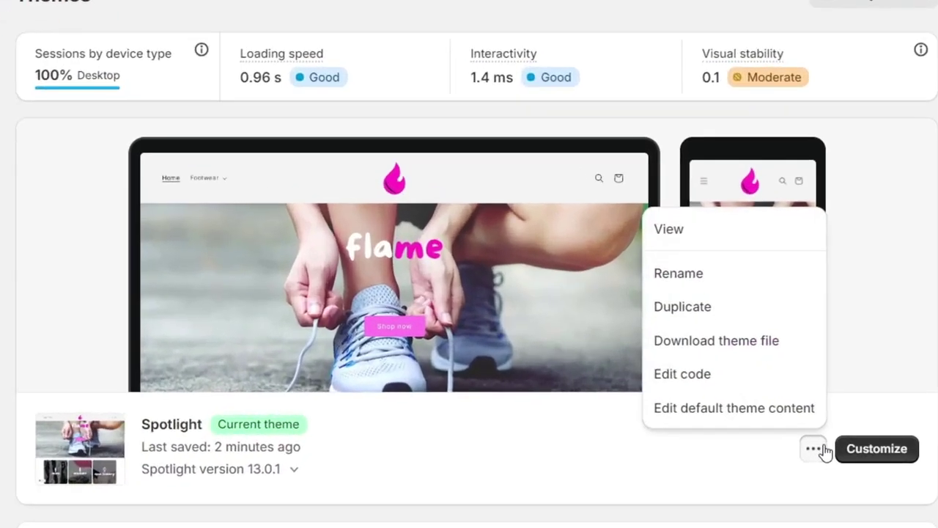
pyautogui.click(777, 385)
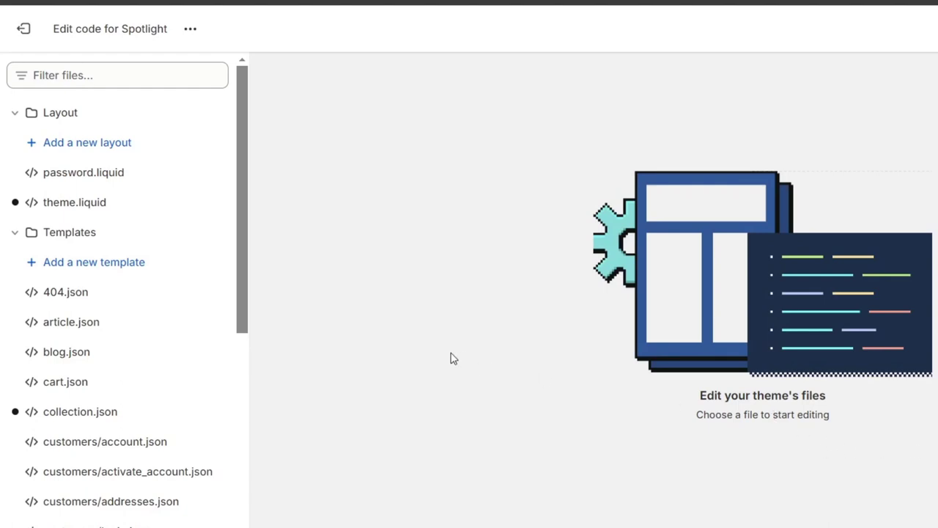
# Step: Start adding a new template and bring up the template type list to pick product
pyautogui.click(190, 29)
pyautogui.click(129, 121)
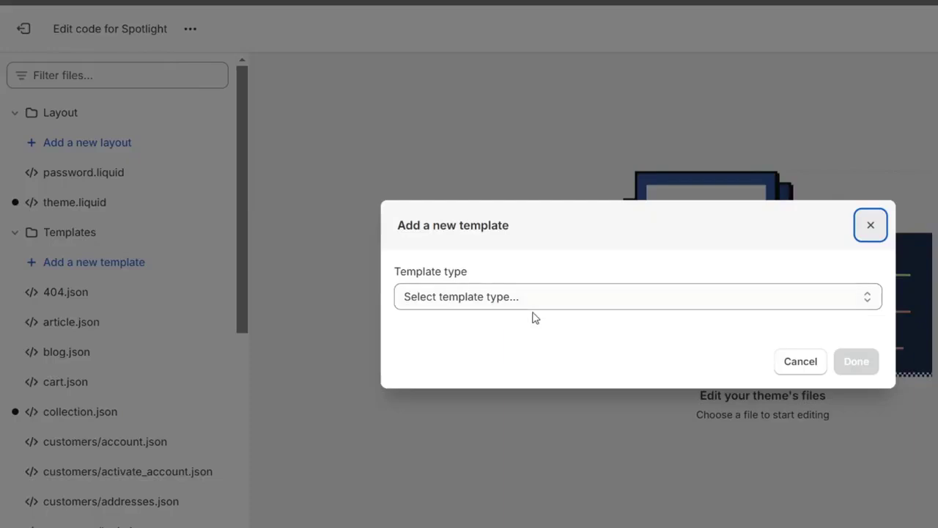
pyautogui.click(535, 318)
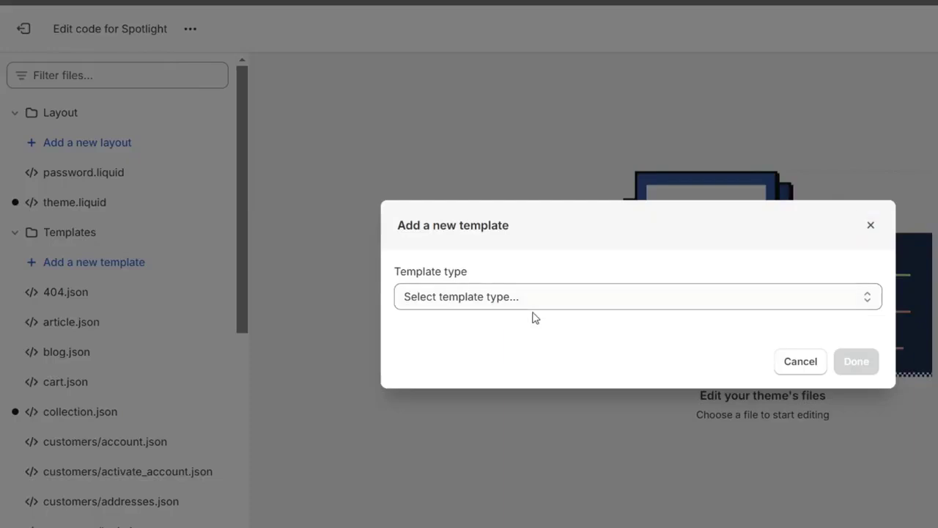
pyautogui.click(528, 305)
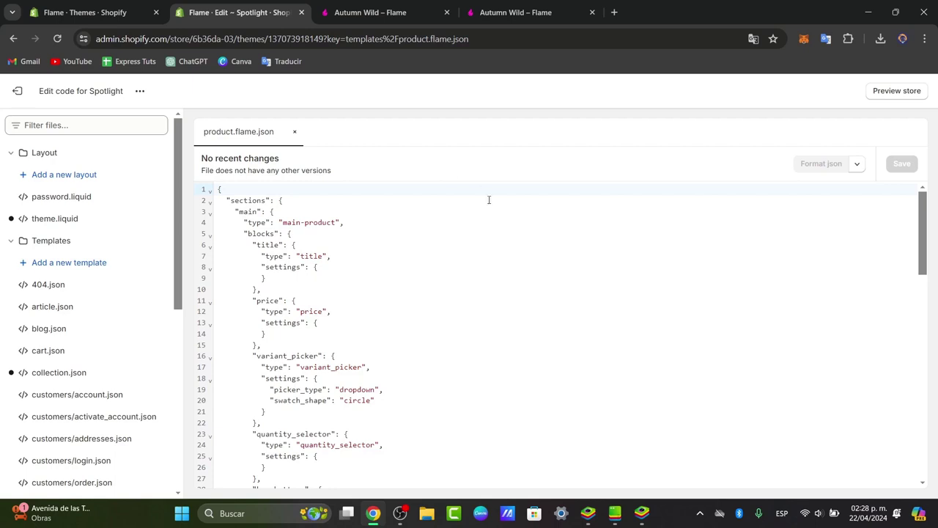
pyautogui.scroll(-5, 603, 275)
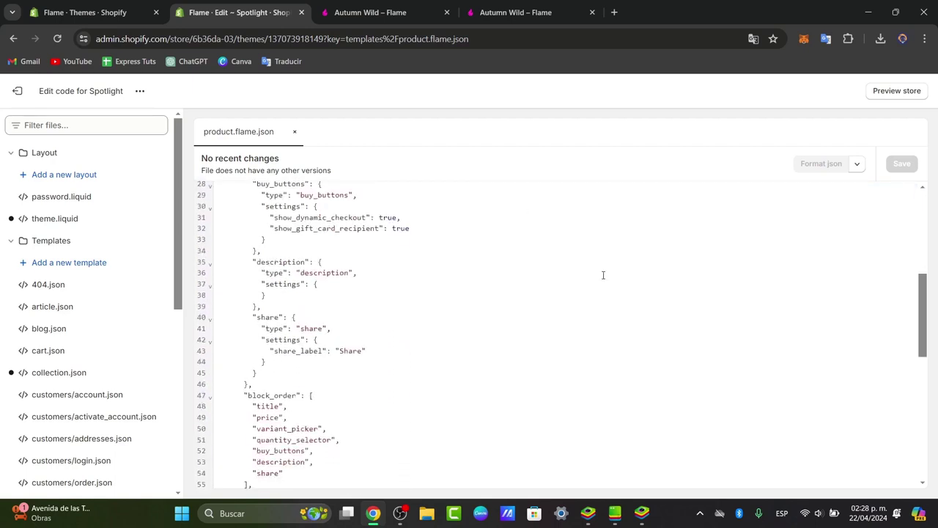
pyautogui.scroll(-4, 605, 275)
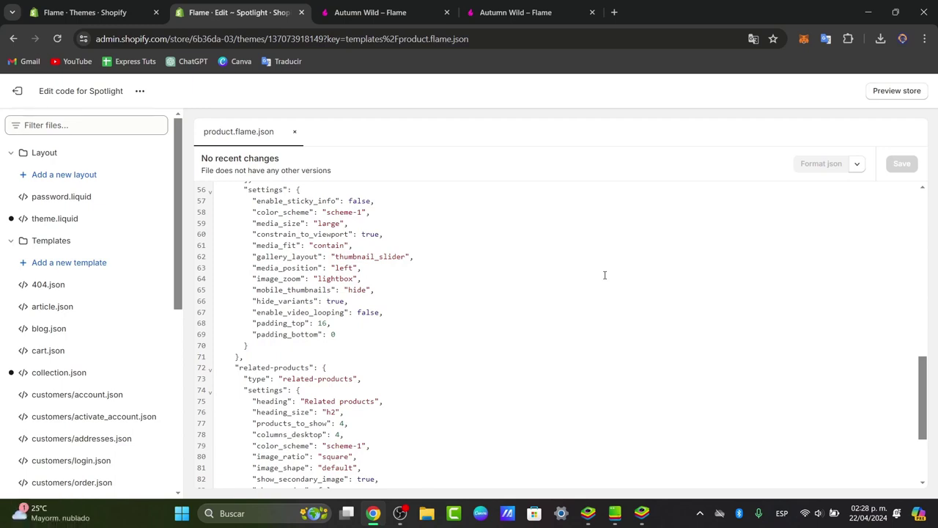
pyautogui.scroll(-3, 682, 275)
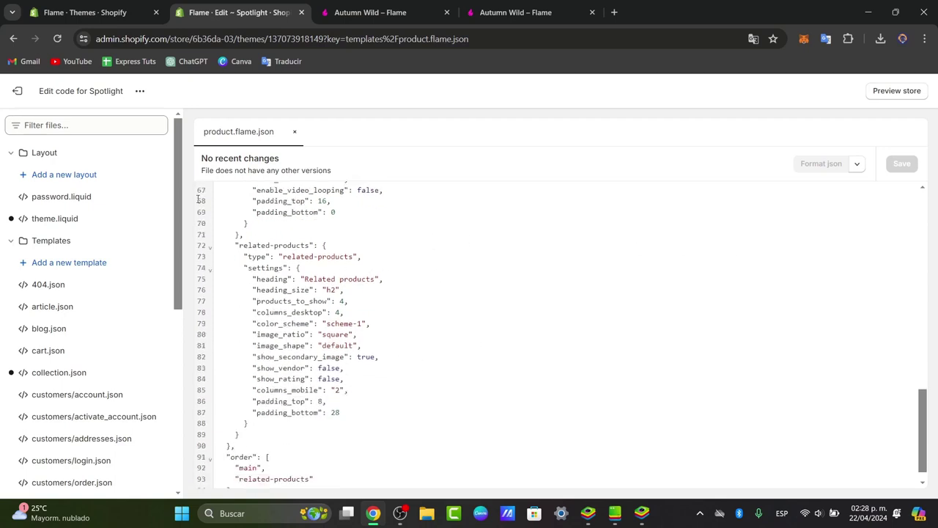
# Step: Leave the code editor and open the Spotlight theme in the customizer
pyautogui.click(19, 101)
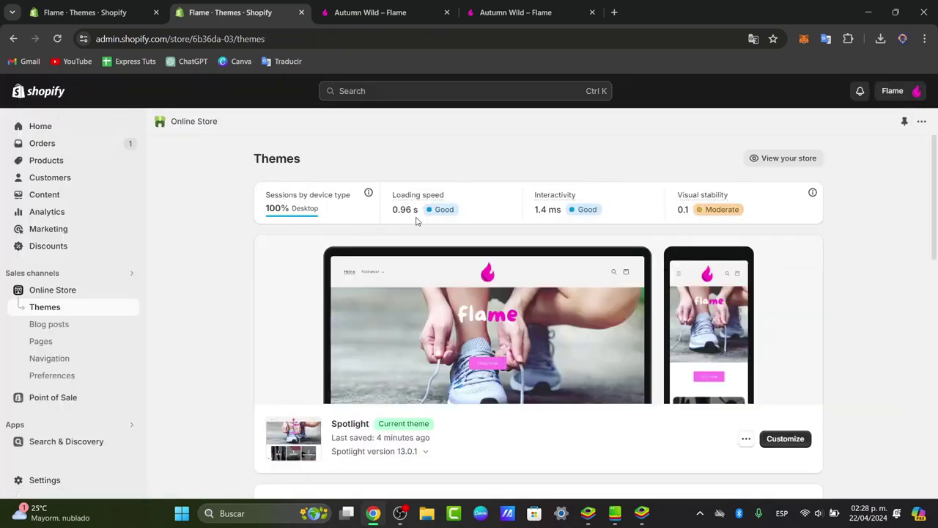
pyautogui.click(747, 438)
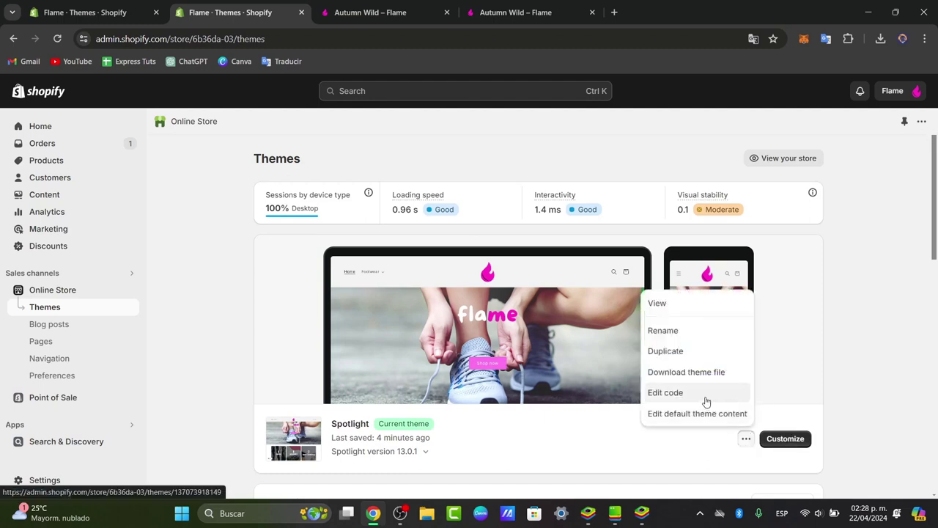
pyautogui.click(790, 441)
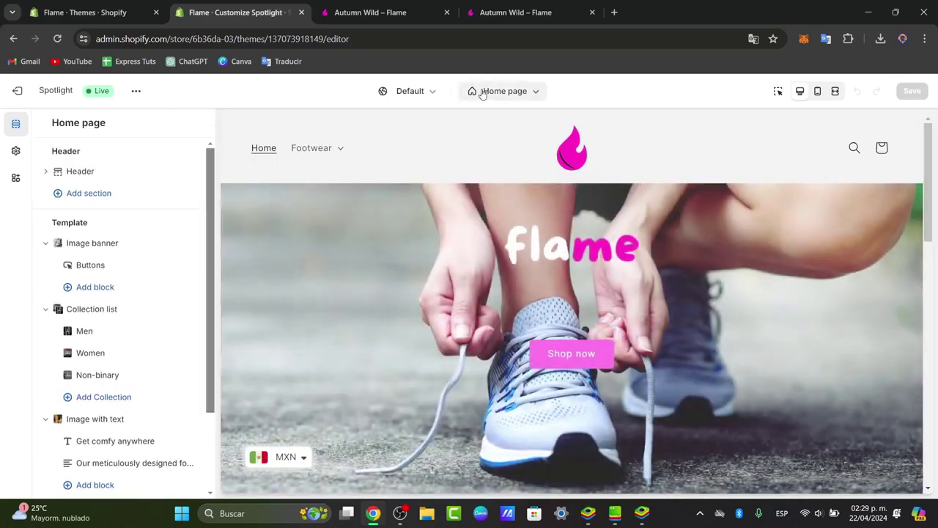
# Step: Load the flame product template from the Products page templates
pyautogui.click(493, 91)
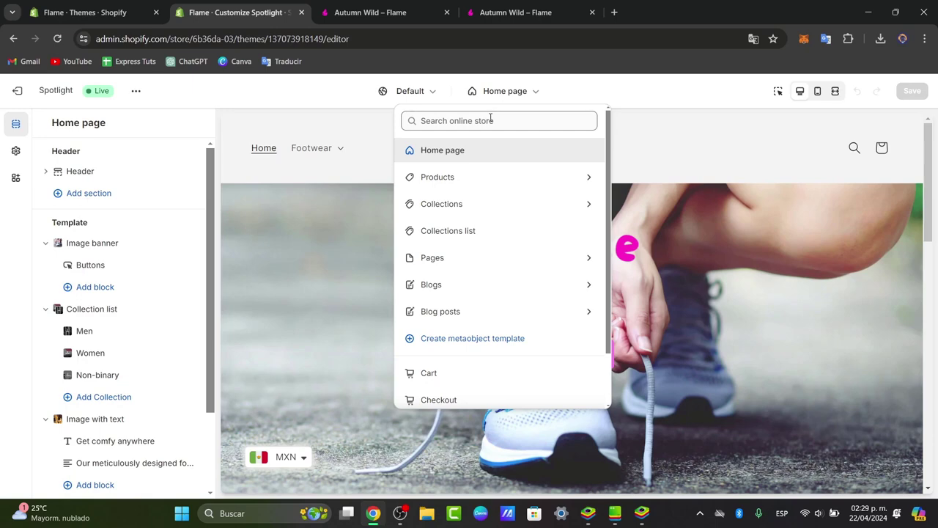
pyautogui.click(468, 257)
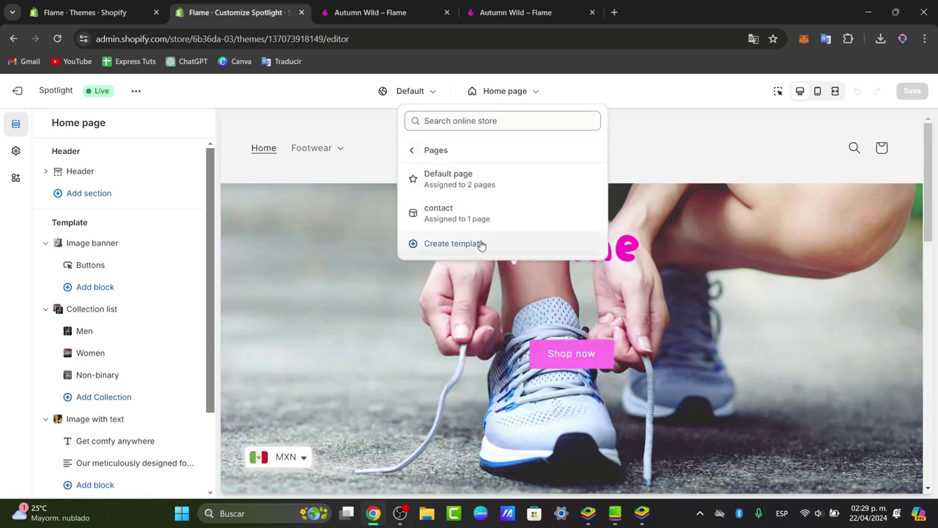
pyautogui.click(414, 153)
pyautogui.click(490, 187)
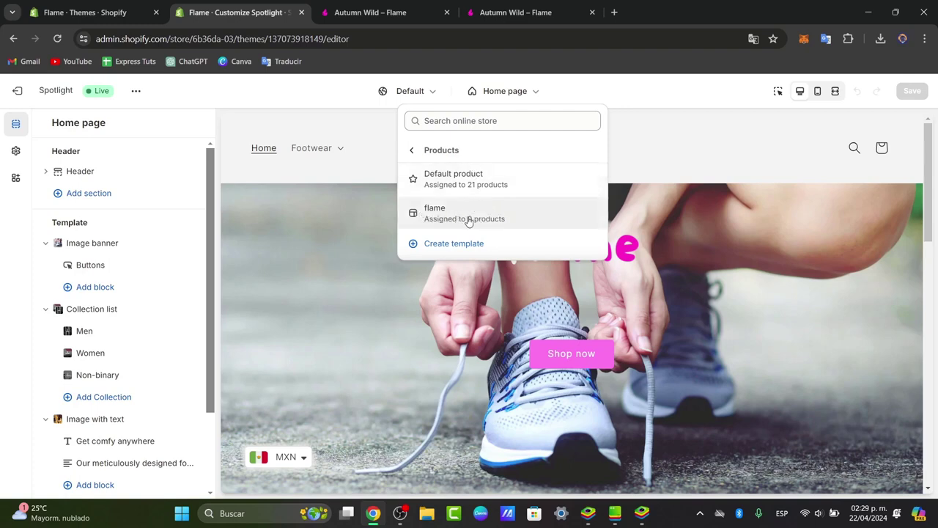
pyautogui.click(528, 222)
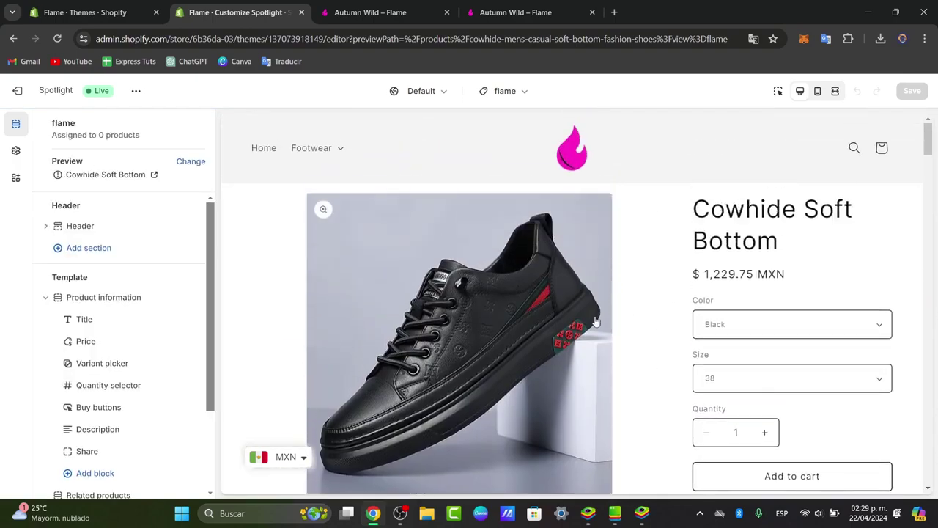
# Step: Scroll the template preview and open the Share block's settings
pyautogui.scroll(-10, 604, 314)
pyautogui.scroll(-10, 604, 314)
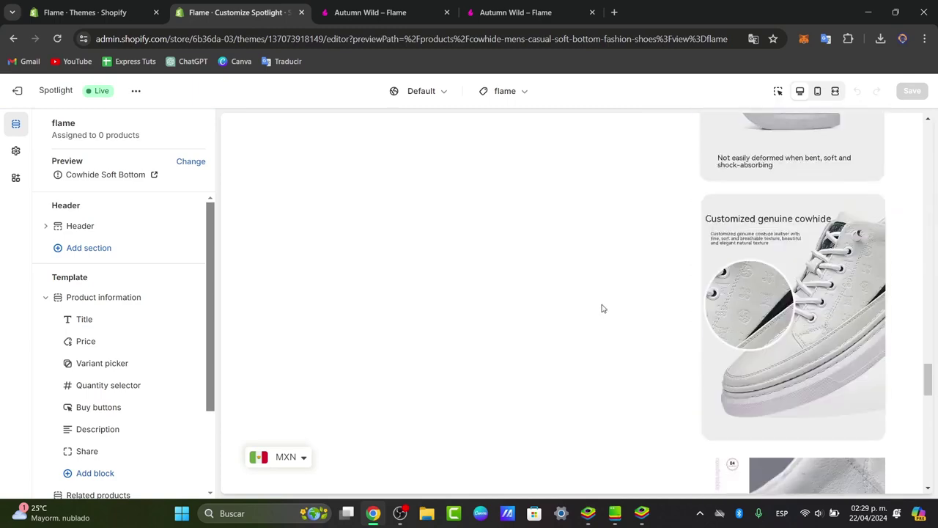
pyautogui.scroll(-3, 128, 321)
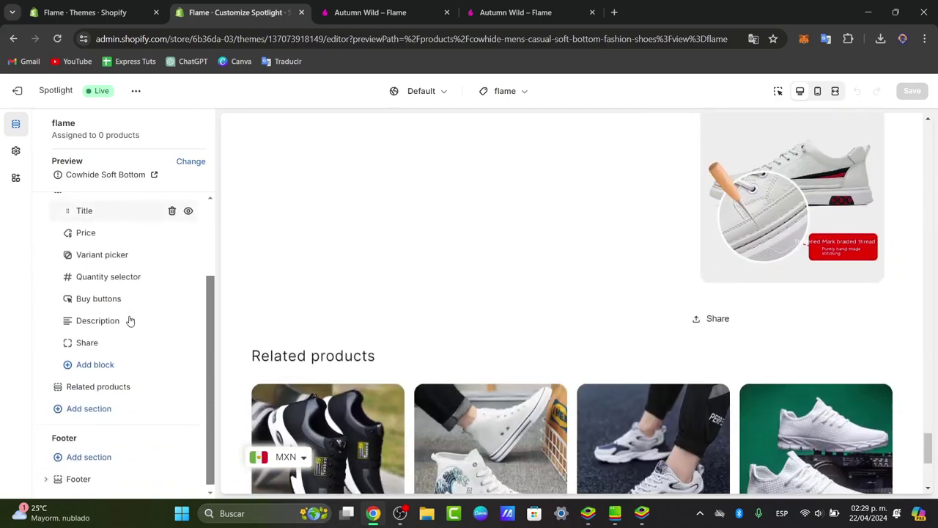
pyautogui.scroll(1, 128, 320)
pyautogui.scroll(8, 495, 274)
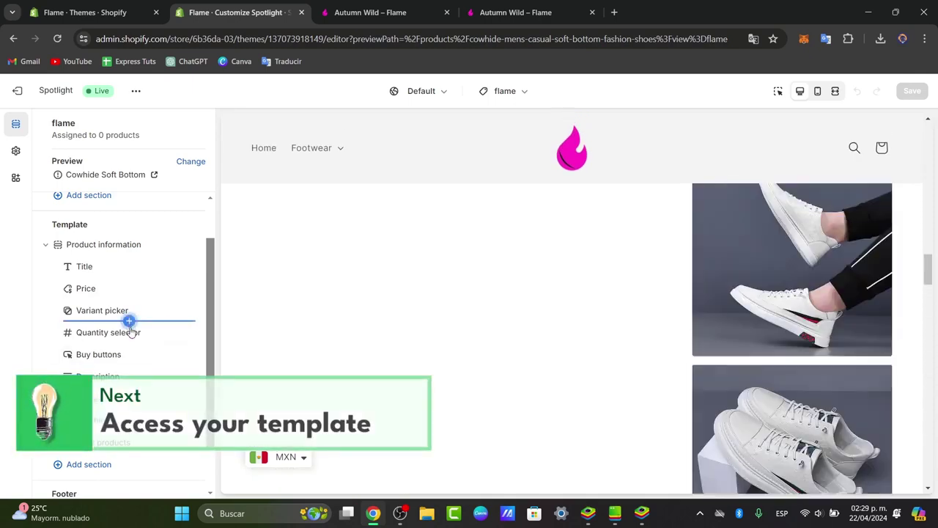
pyautogui.scroll(-1, 120, 330)
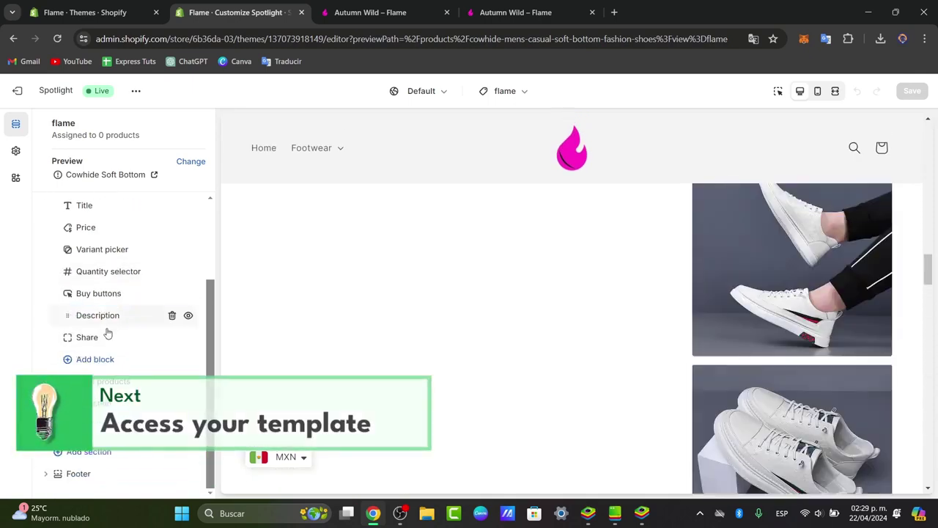
pyautogui.scroll(5, 531, 351)
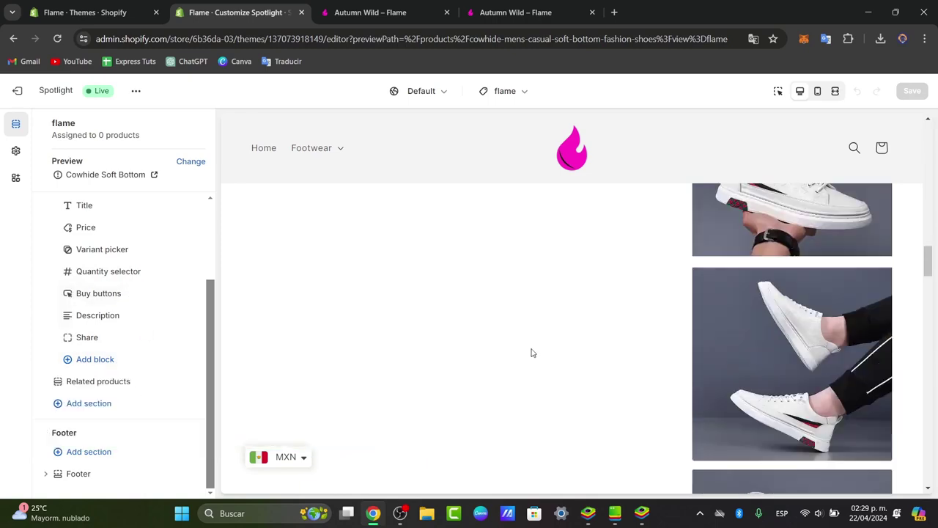
pyautogui.scroll(3, 532, 353)
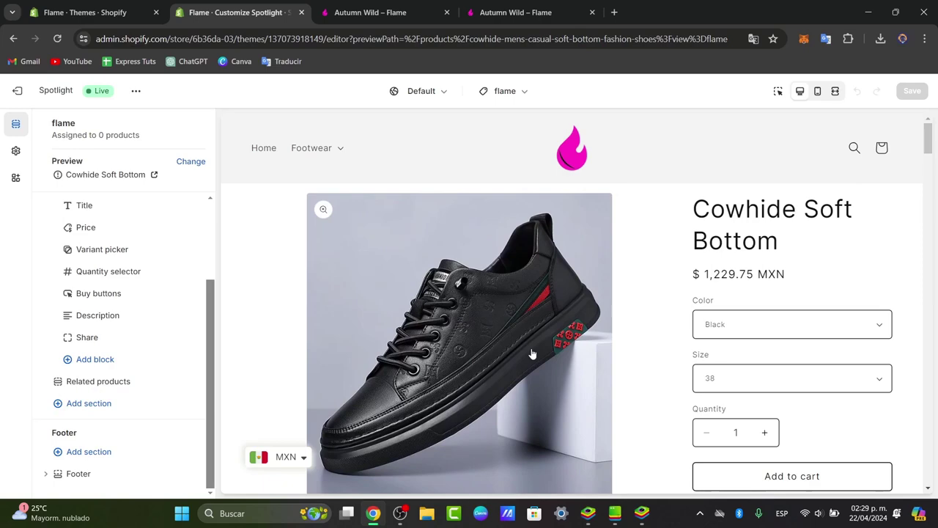
pyautogui.click(132, 342)
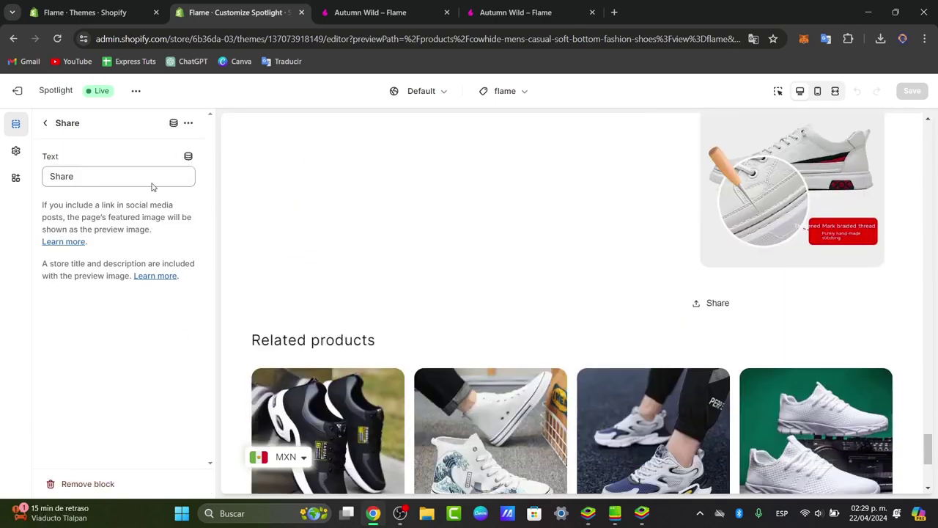
# Step: Return from the Share block to the flame template's section list
pyautogui.click(45, 124)
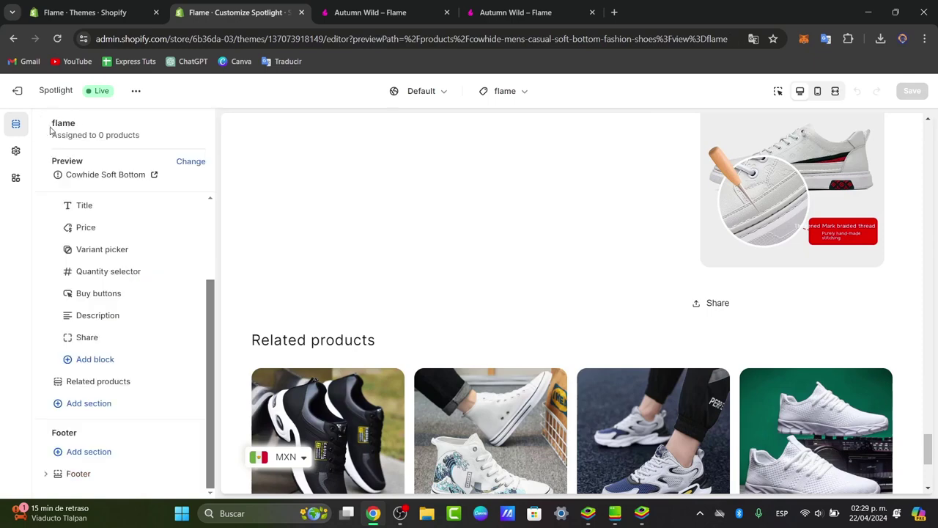
pyautogui.scroll(15, 740, 257)
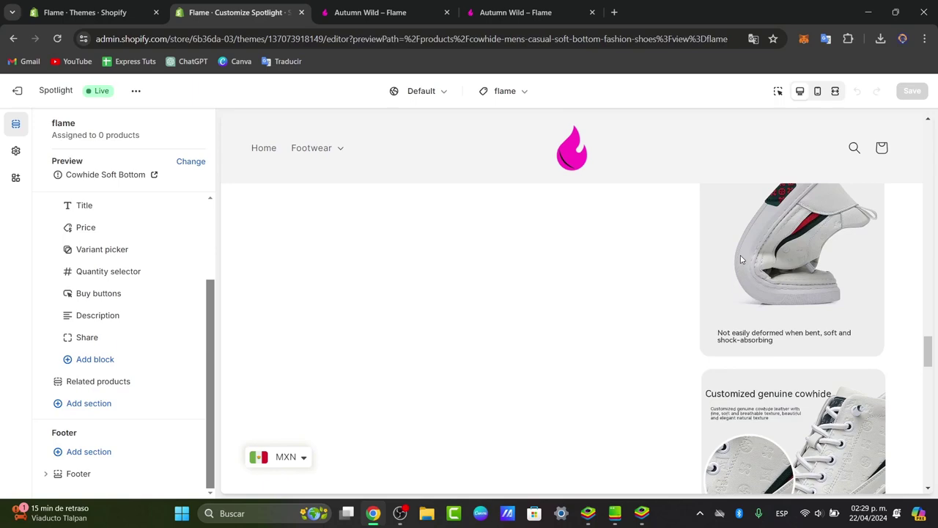
pyautogui.scroll(5, 741, 258)
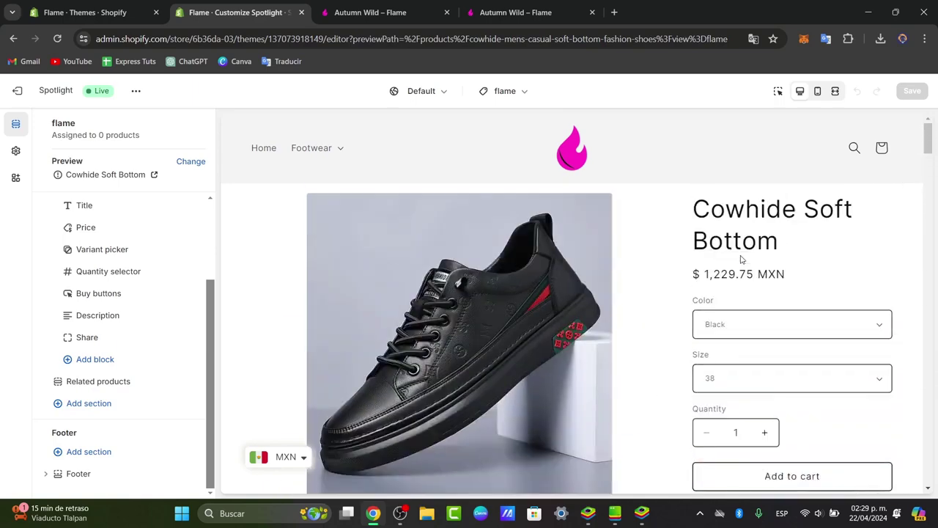
pyautogui.scroll(-2, 740, 258)
pyautogui.scroll(1, 741, 259)
pyautogui.scroll(-3, 741, 259)
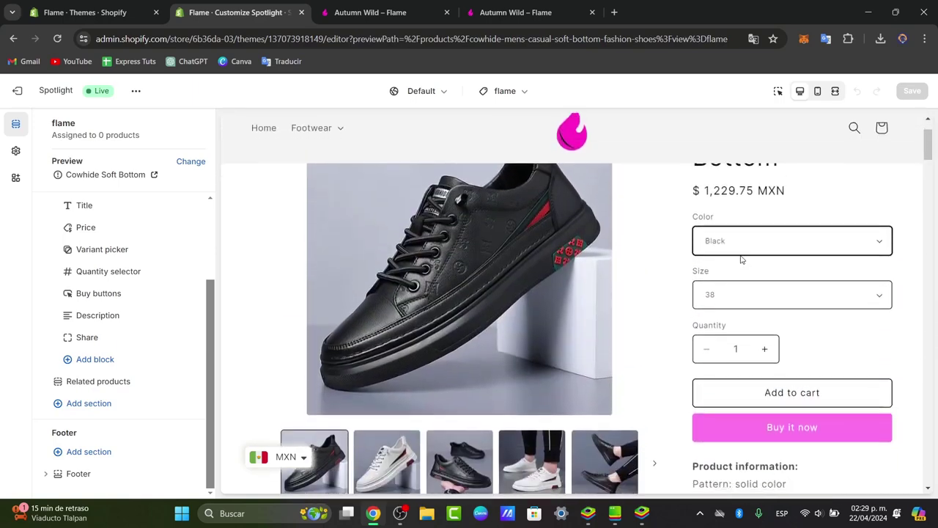
# Step: Look through the live Autumn Wild product page in its browser tab
pyautogui.click(338, 4)
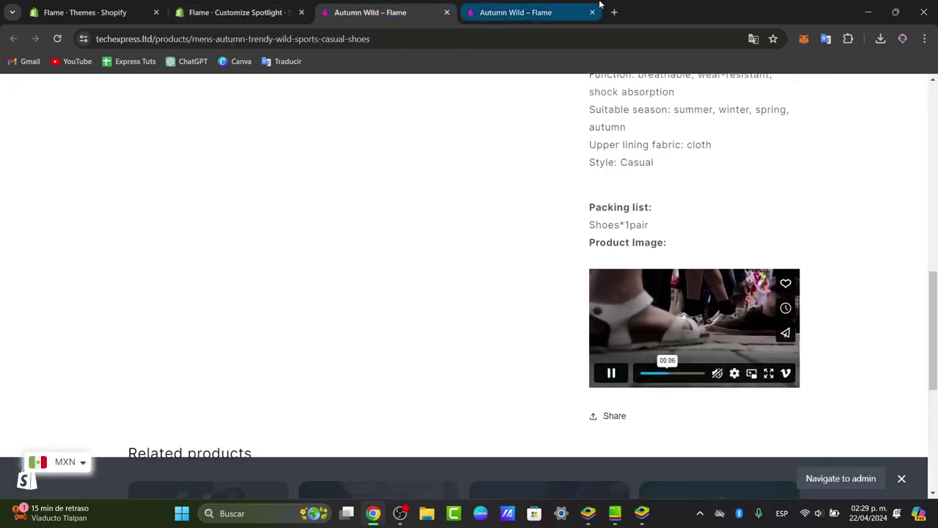
pyautogui.click(514, 11)
pyautogui.scroll(-15, 610, 255)
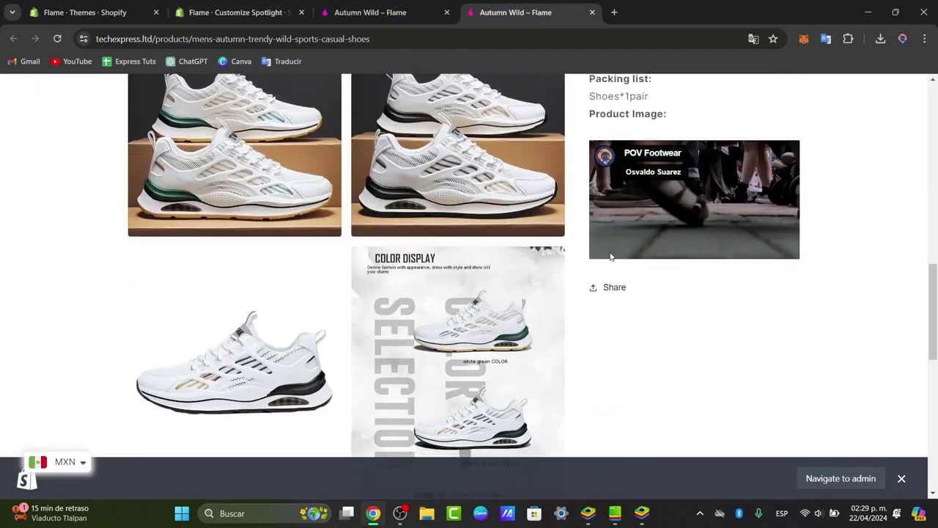
pyautogui.scroll(5, 610, 255)
pyautogui.scroll(10, 610, 253)
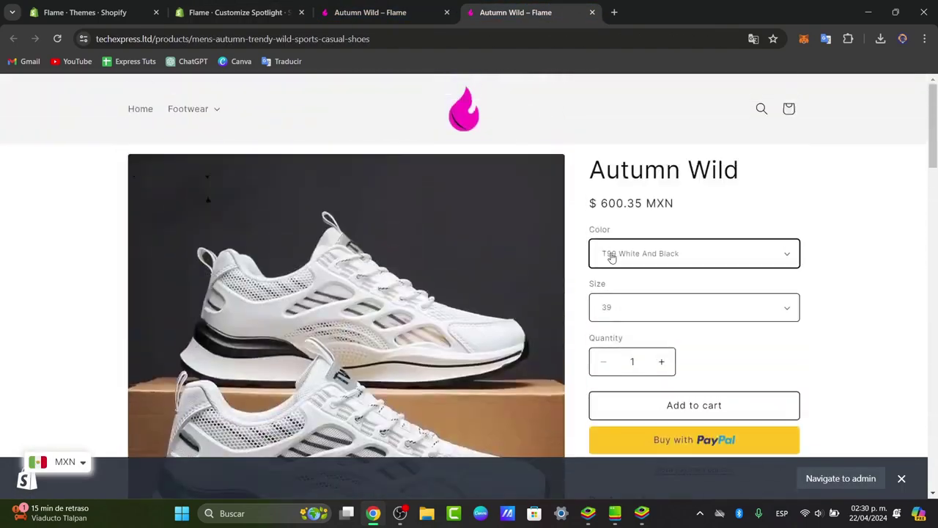
pyautogui.scroll(-5, 284, 241)
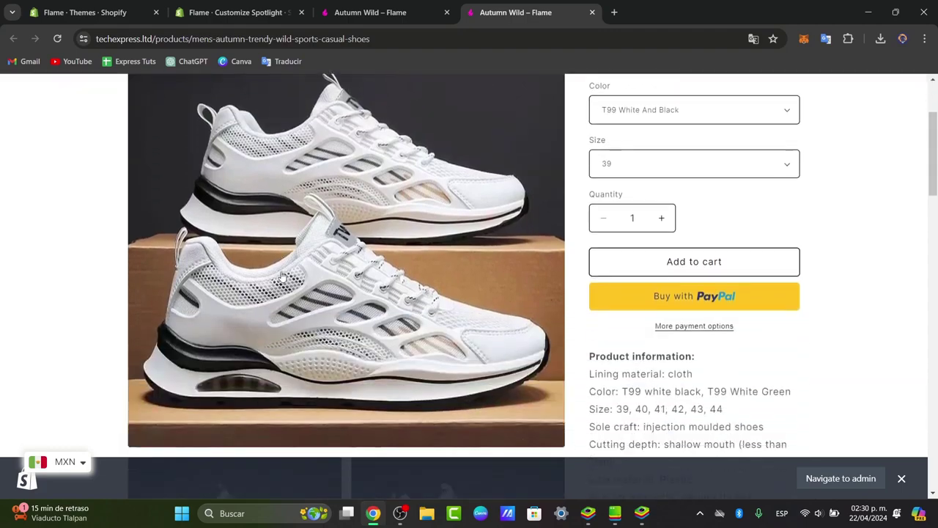
pyautogui.scroll(-4, 271, 321)
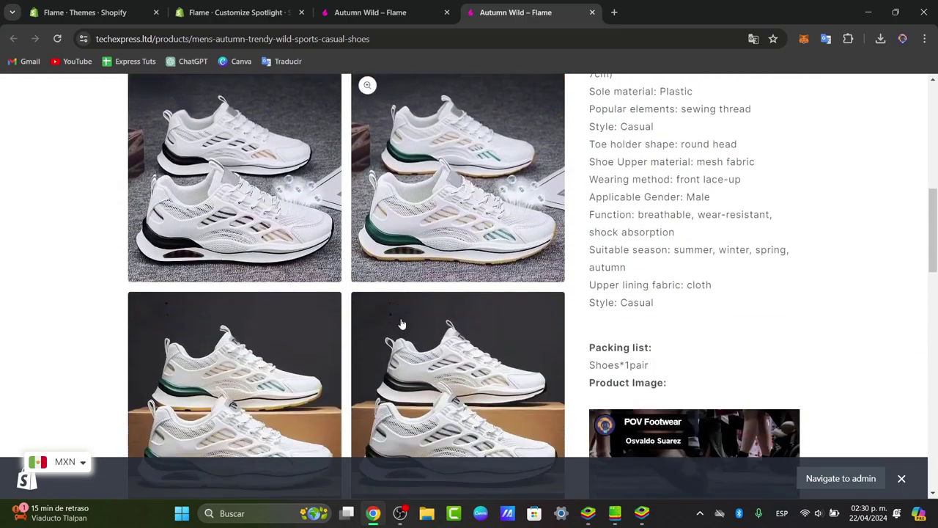
pyautogui.scroll(5, 743, 366)
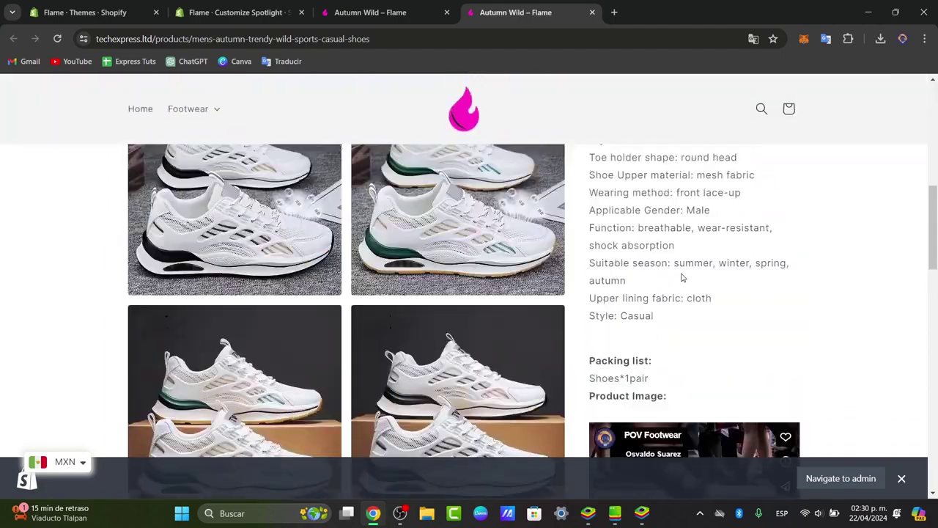
pyautogui.scroll(-15, 742, 366)
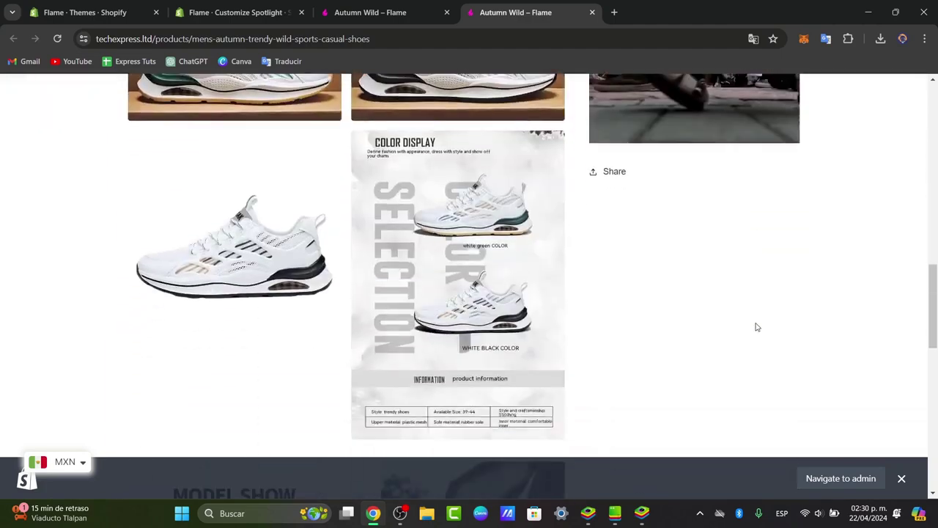
pyautogui.scroll(-10, 646, 310)
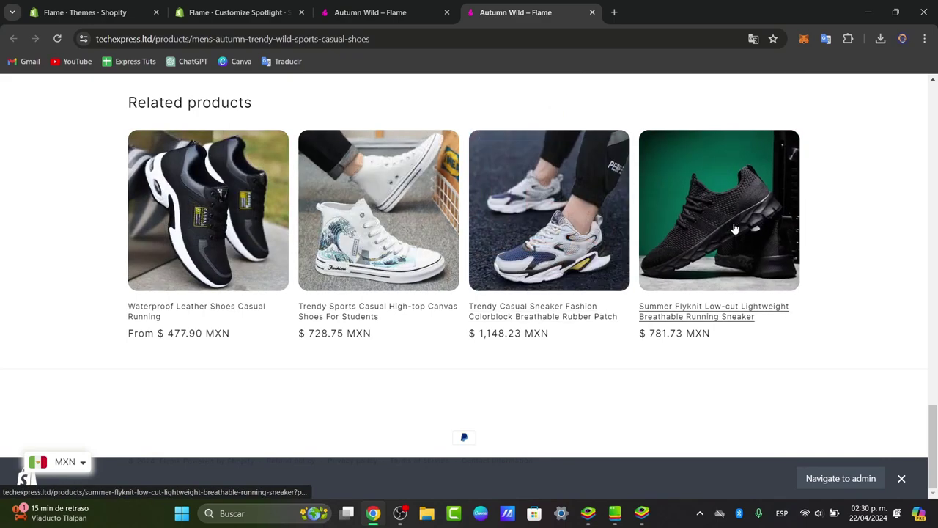
# Step: Return to the flame template editor, opening and dismissing the section picker without adding anything
pyautogui.click(235, 12)
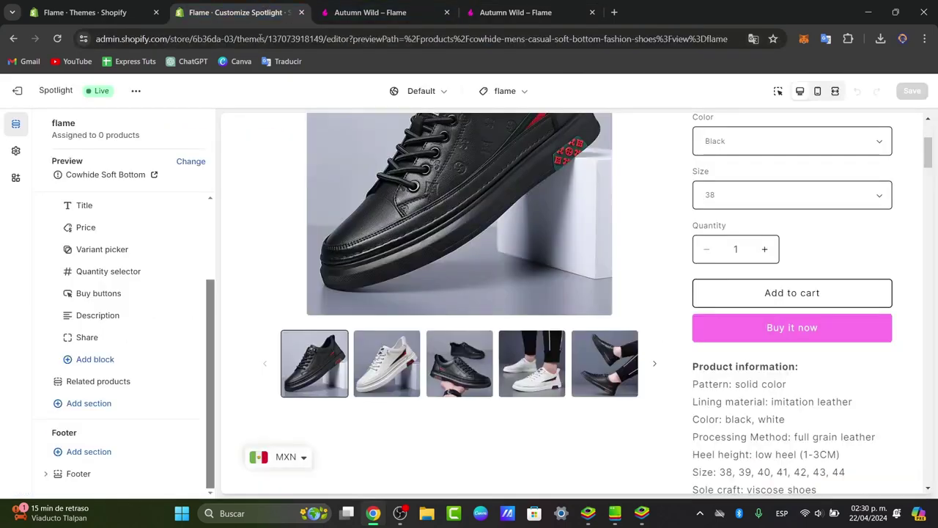
pyautogui.scroll(-4, 653, 302)
pyautogui.scroll(4, 652, 304)
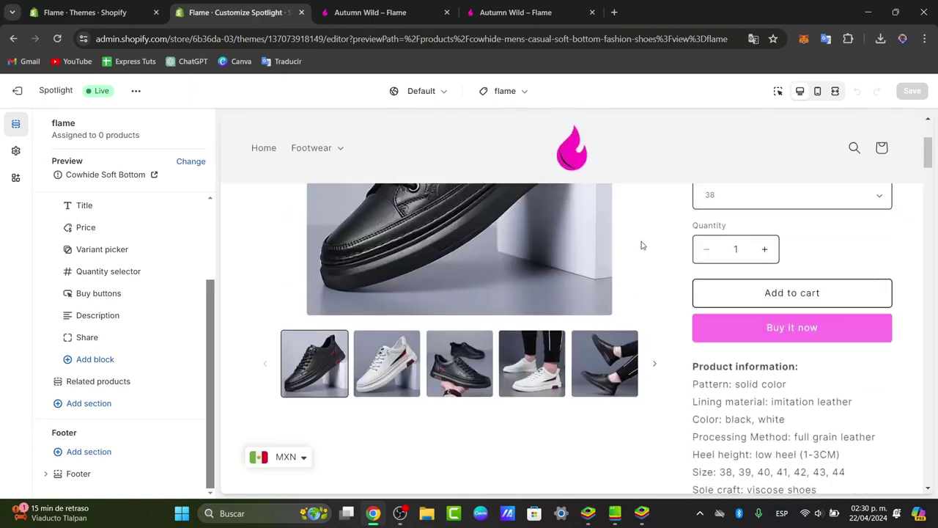
pyautogui.scroll(3, 484, 258)
pyautogui.scroll(2, 129, 250)
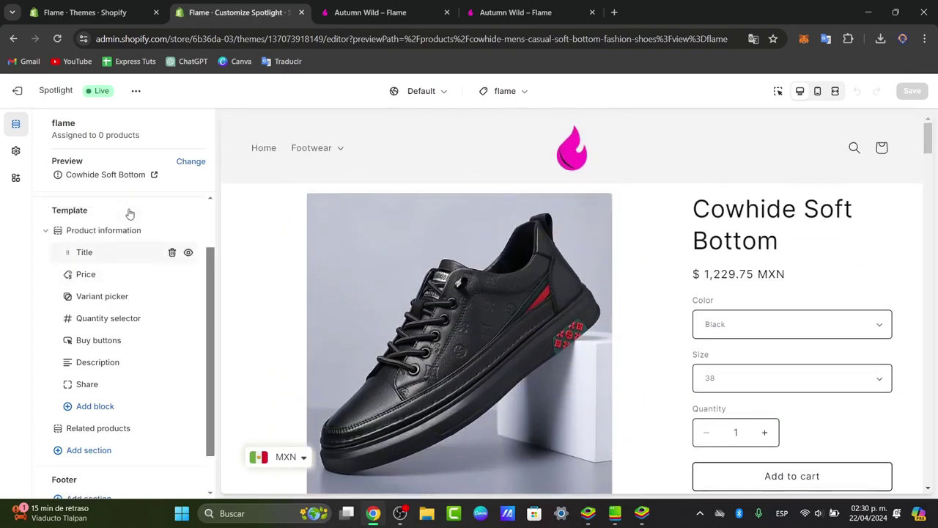
pyautogui.click(125, 284)
pyautogui.click(90, 300)
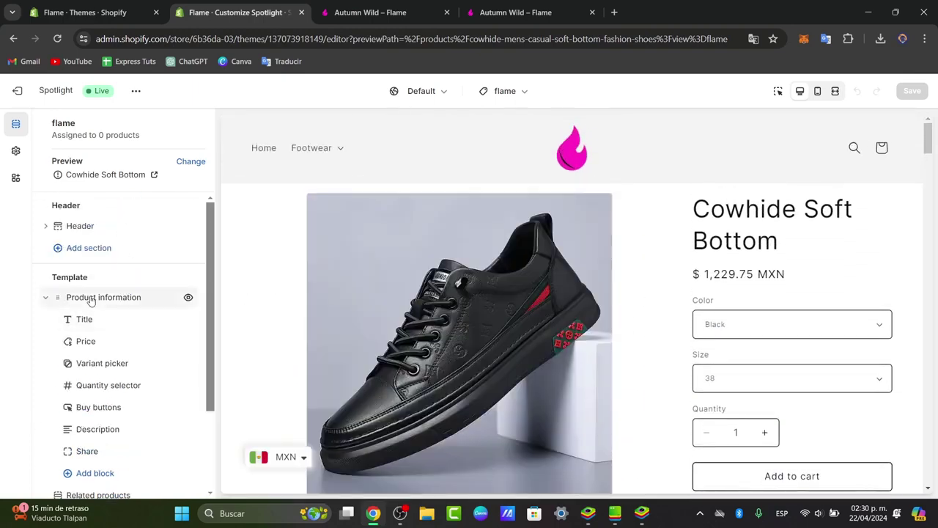
# Step: In Product information, try Stacked and Thumbnails desktop layouts, then keep Thumbnail carousel
pyautogui.click(99, 297)
pyautogui.scroll(-4, 183, 308)
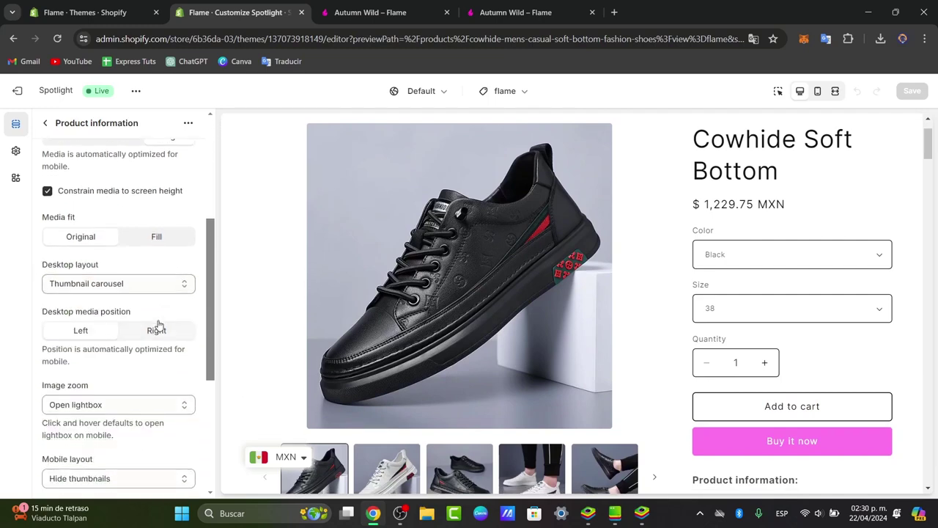
pyautogui.click(118, 281)
pyautogui.click(121, 296)
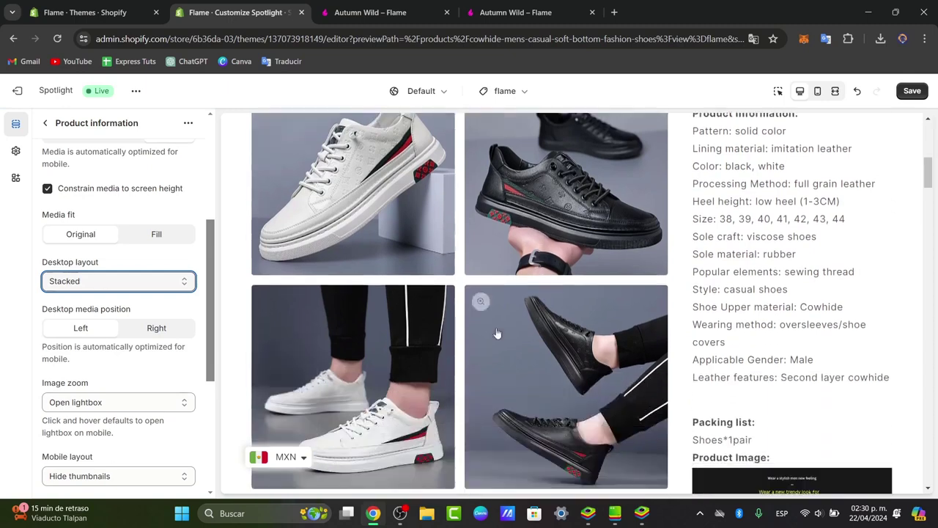
pyautogui.click(165, 281)
pyautogui.click(164, 281)
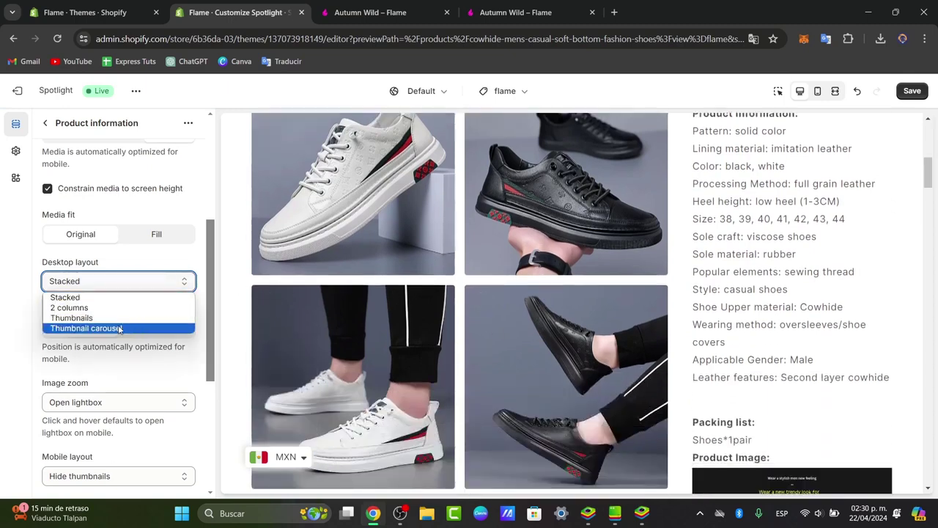
pyautogui.click(71, 317)
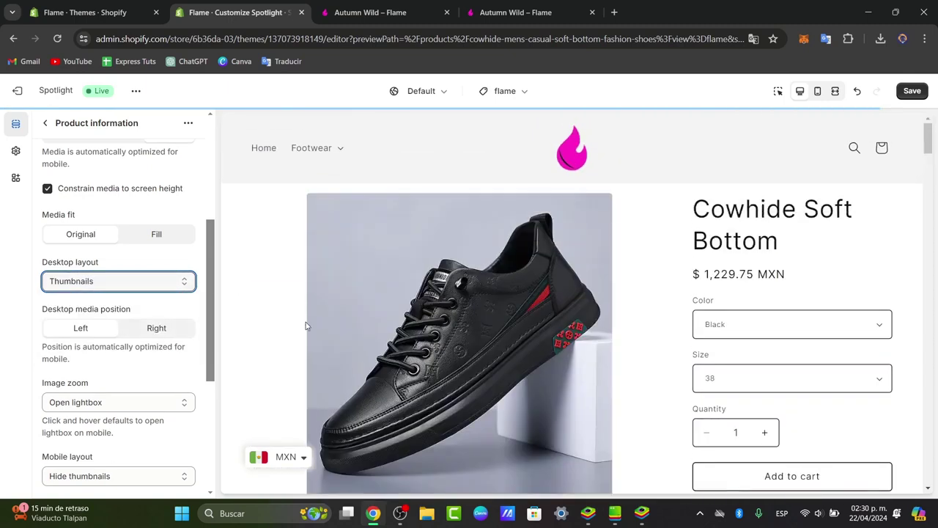
pyautogui.scroll(-2, 462, 383)
pyautogui.scroll(5, 541, 335)
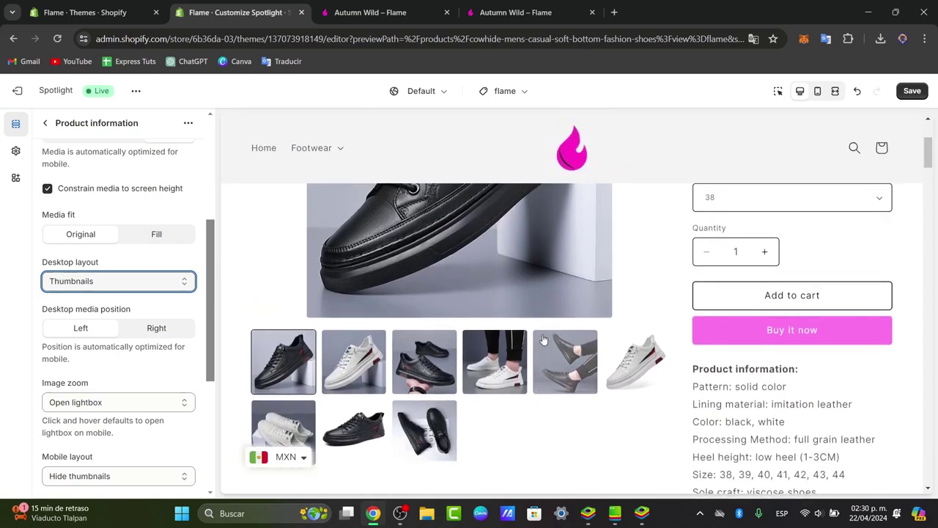
pyautogui.click(173, 288)
pyautogui.click(81, 327)
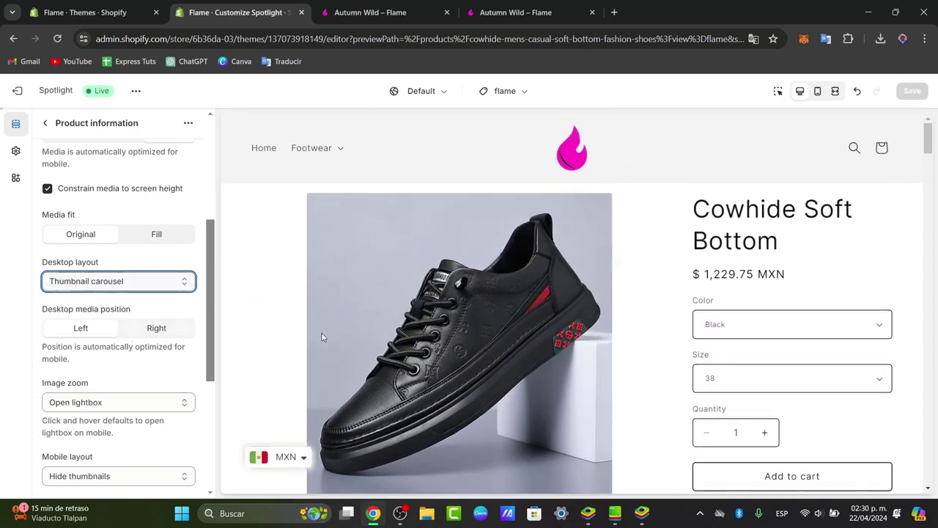
# Step: Advance the carousel preview and move media to the right, then back to left
pyautogui.scroll(-2, 495, 359)
pyautogui.click(654, 367)
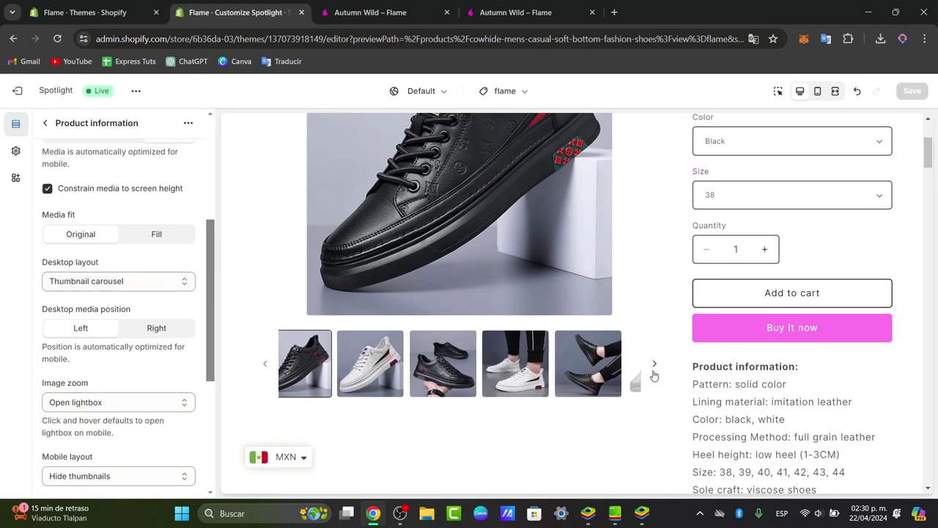
pyautogui.click(654, 374)
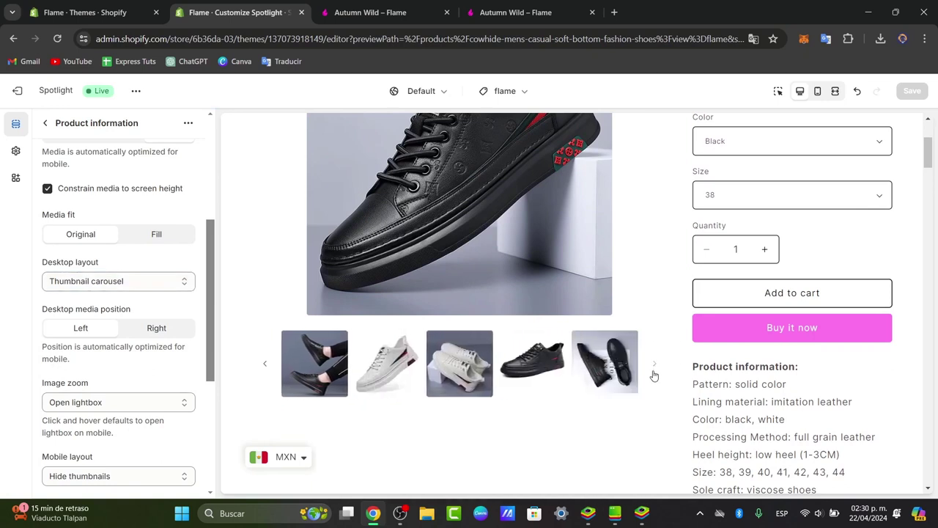
pyautogui.scroll(-3, 655, 375)
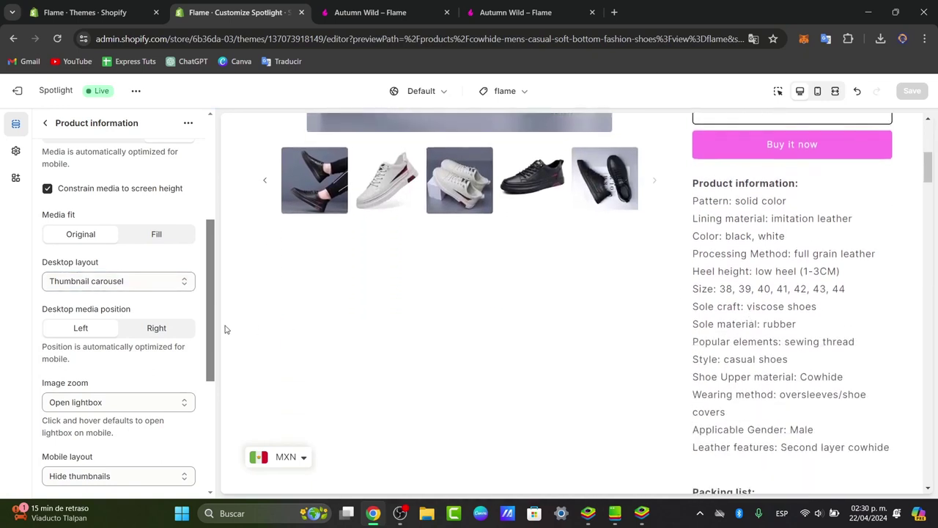
pyautogui.click(169, 328)
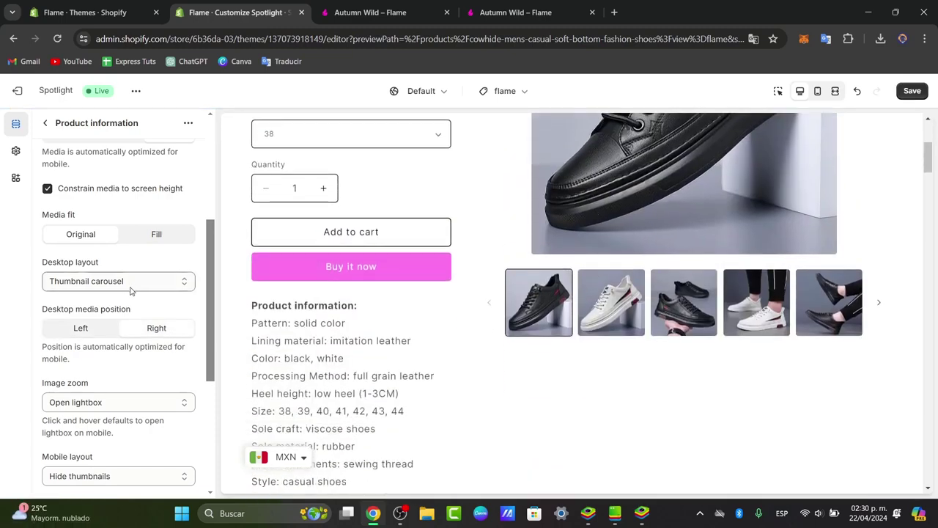
pyautogui.click(94, 328)
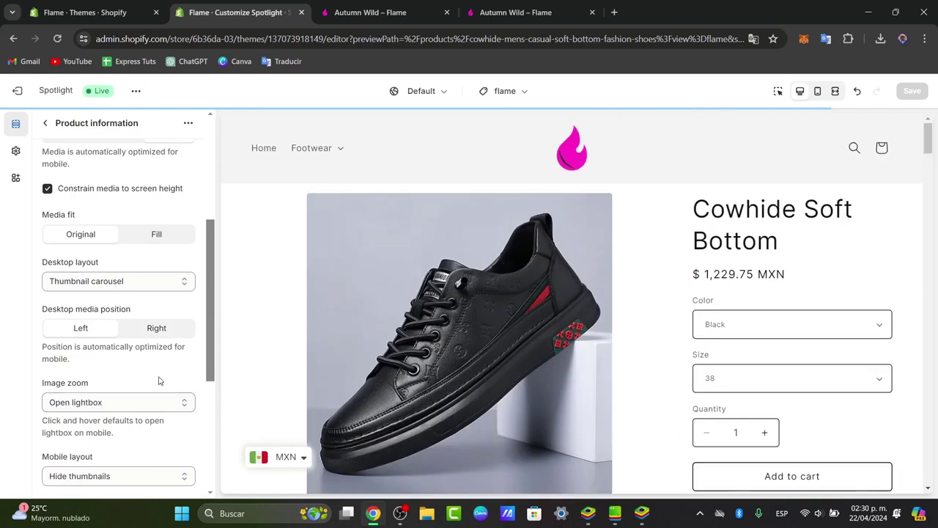
# Step: Expand the Product information section's Custom CSS settings
pyautogui.scroll(-5, 106, 293)
pyautogui.scroll(-2, 116, 290)
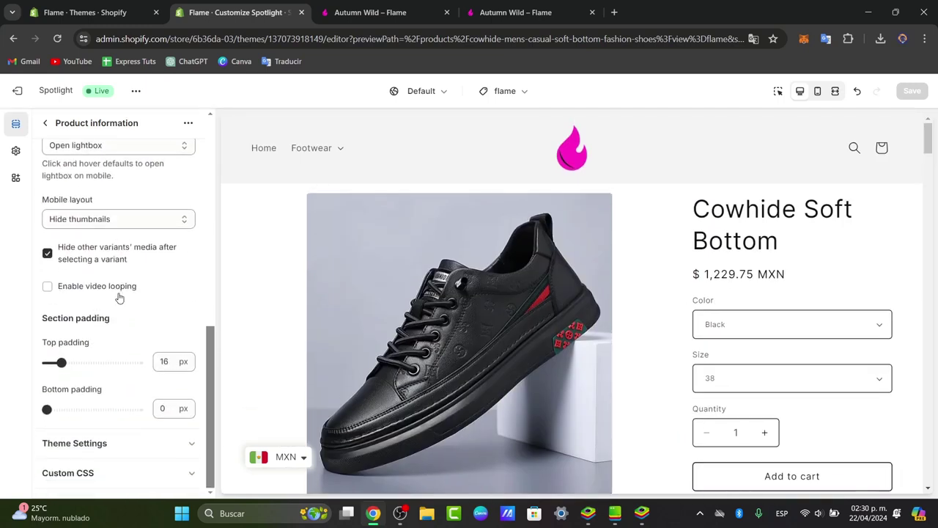
pyautogui.click(138, 473)
pyautogui.scroll(1, 142, 471)
pyautogui.scroll(-2, 141, 470)
pyautogui.scroll(8, 139, 461)
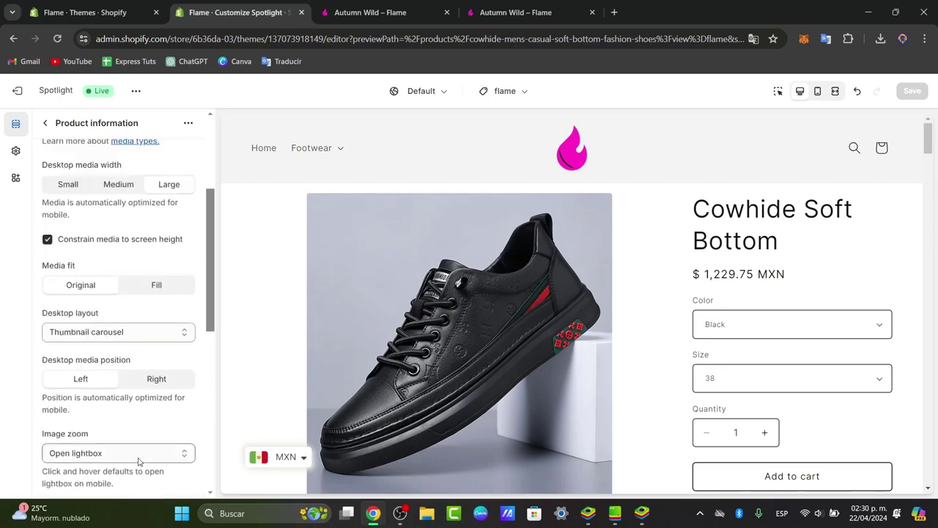
# Step: Drag the Price block below Share, making it the last Product information block
pyautogui.click(47, 124)
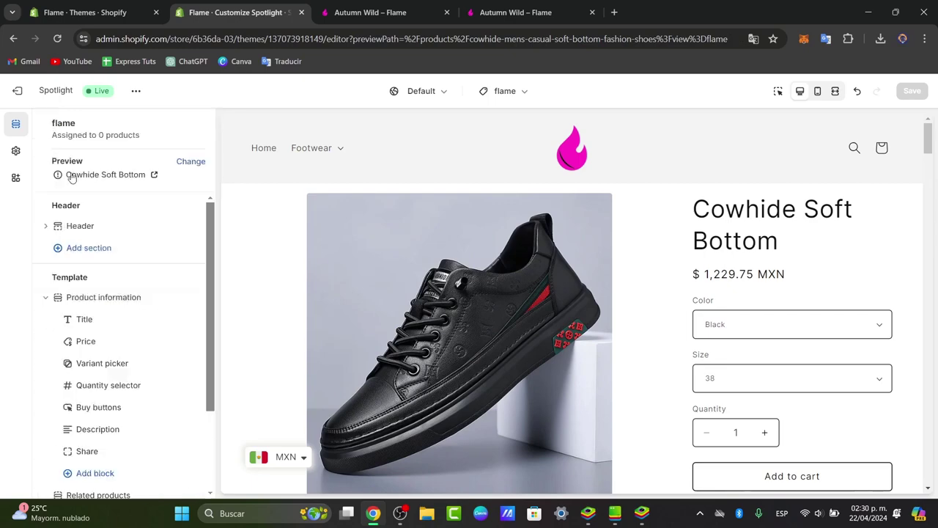
pyautogui.scroll(-1, 113, 326)
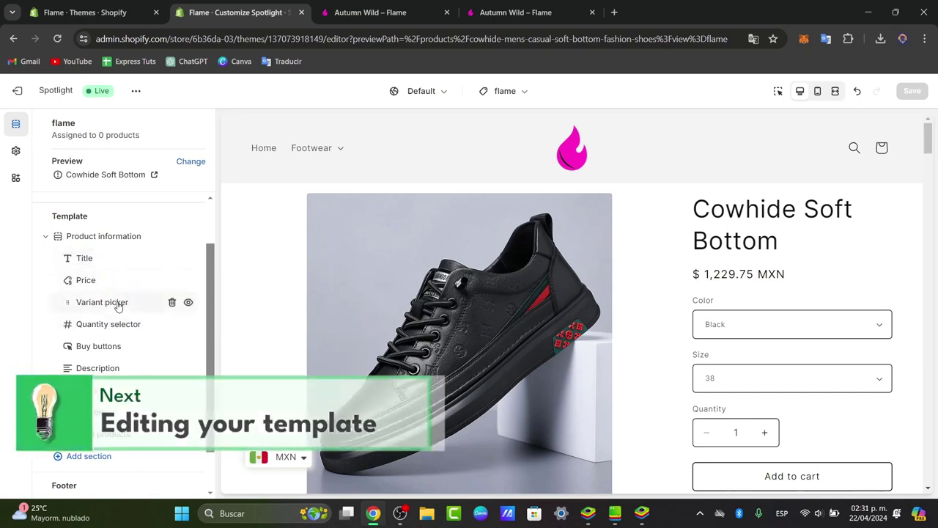
pyautogui.scroll(-2, 724, 427)
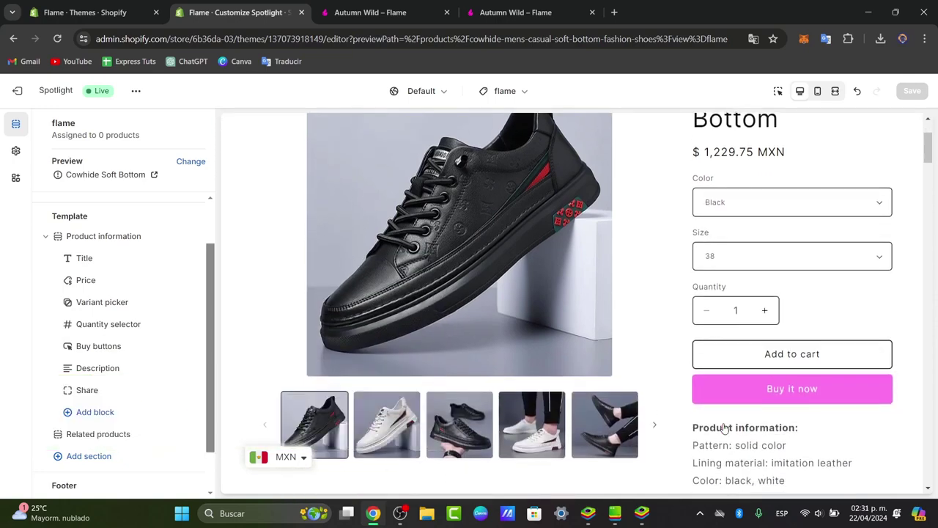
pyautogui.scroll(1, 724, 428)
pyautogui.scroll(-1, 723, 424)
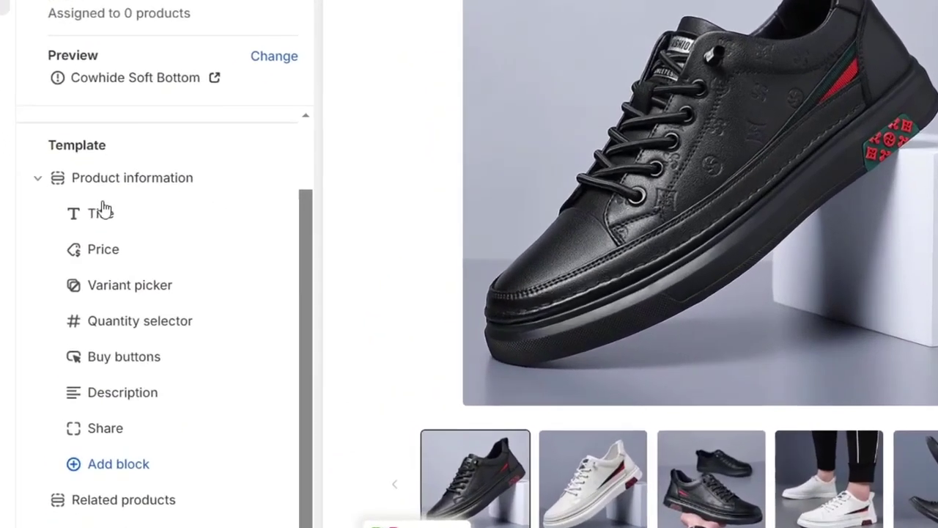
pyautogui.moveTo(72, 252); pyautogui.dragTo(93, 438)
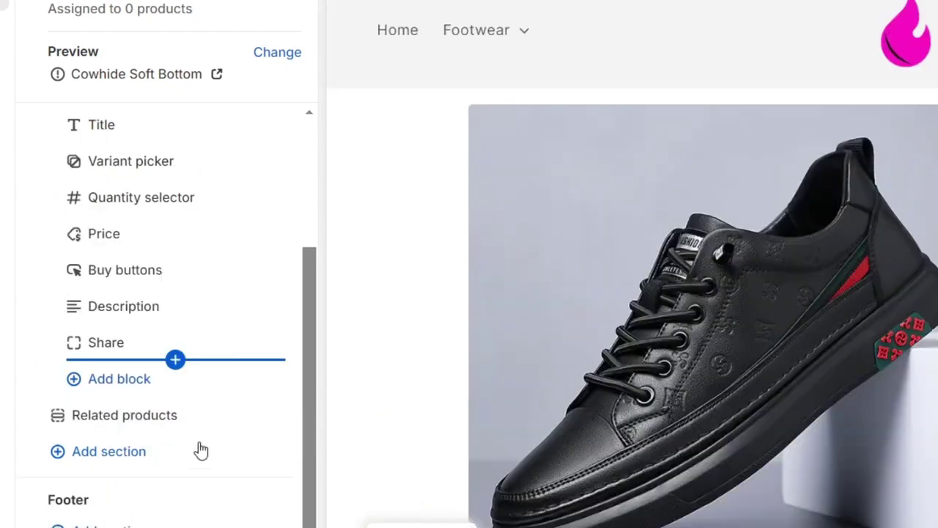
# Step: Add a Pop-up block and replace its link label with 'Check out our discount foot'
pyautogui.click(121, 389)
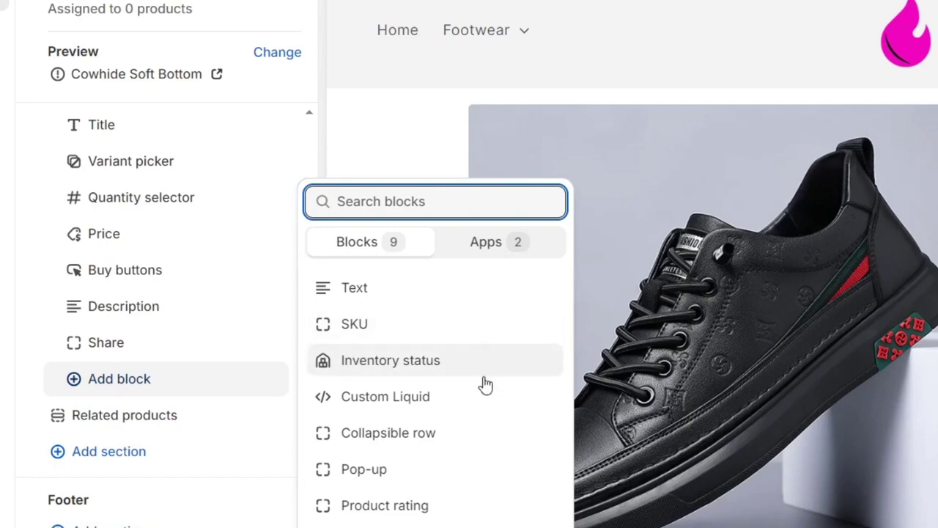
pyautogui.click(460, 472)
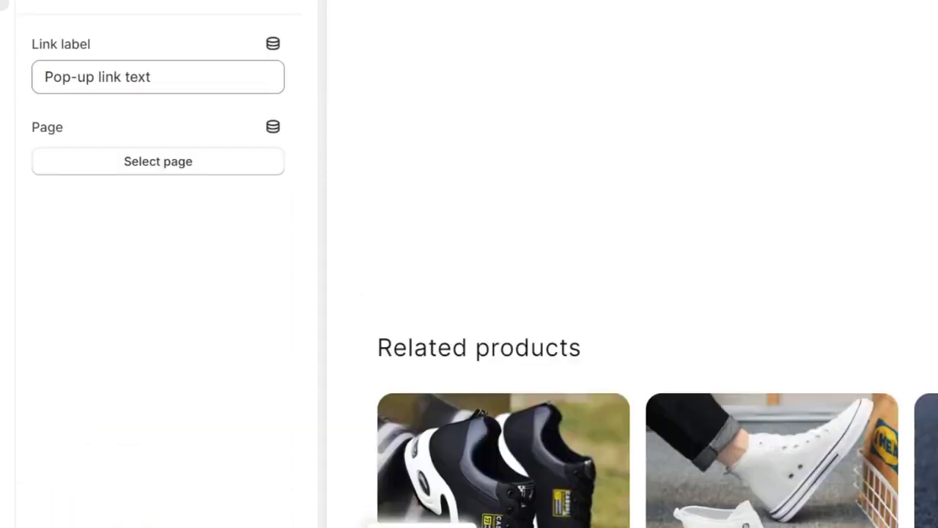
pyautogui.tripleClick(168, 77)
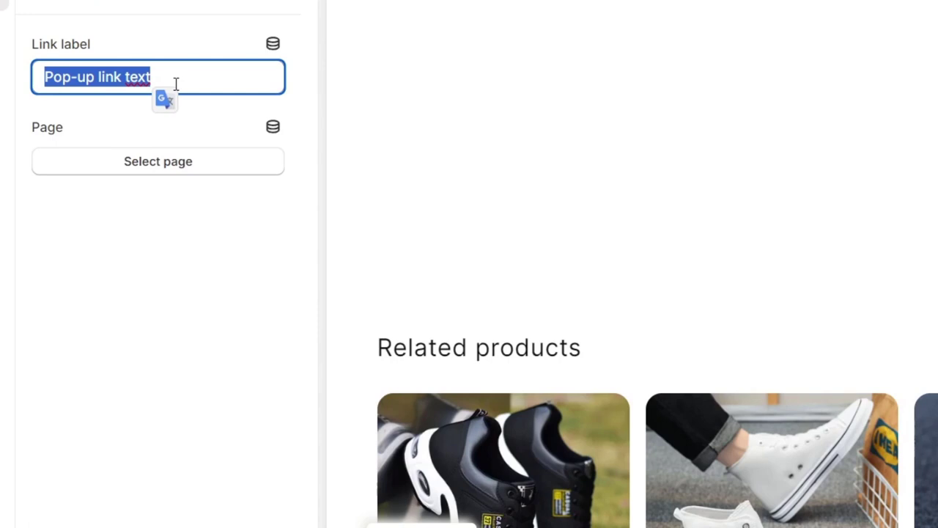
pyautogui.write('Check out our d')
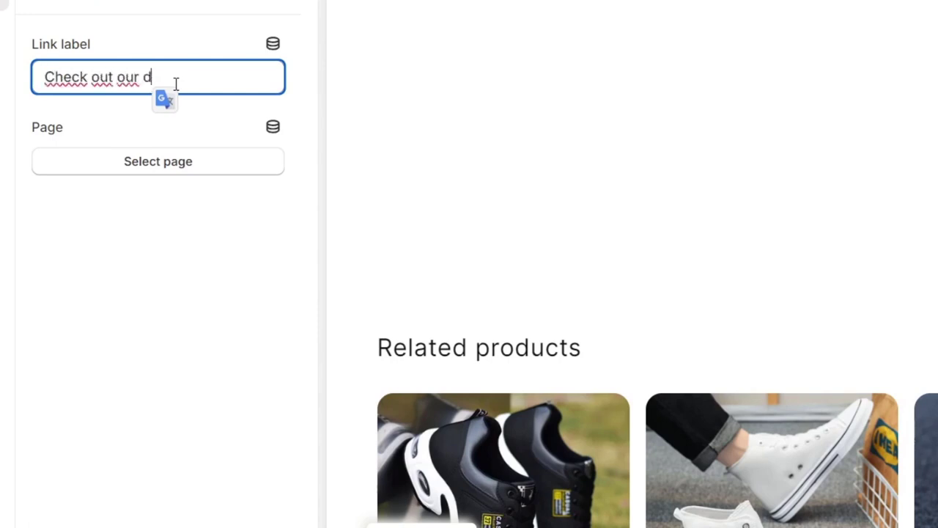
pyautogui.write('iscount foot')
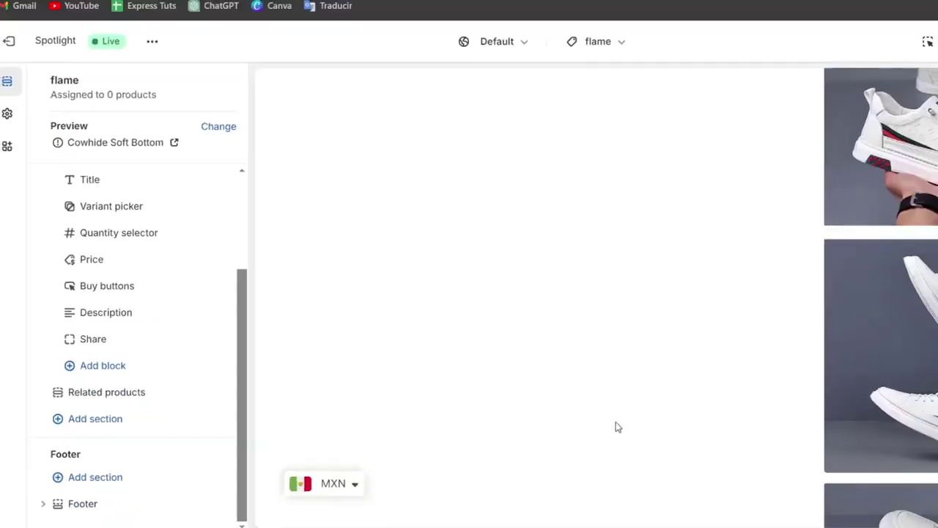
# Step: Browse the Add section list and close it without adding a section
pyautogui.scroll(-5, 520, 410)
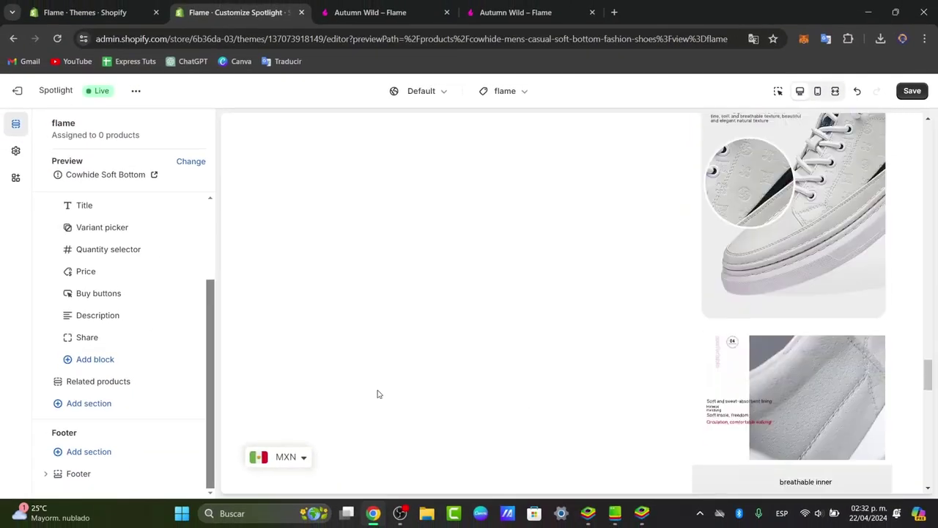
pyautogui.click(108, 406)
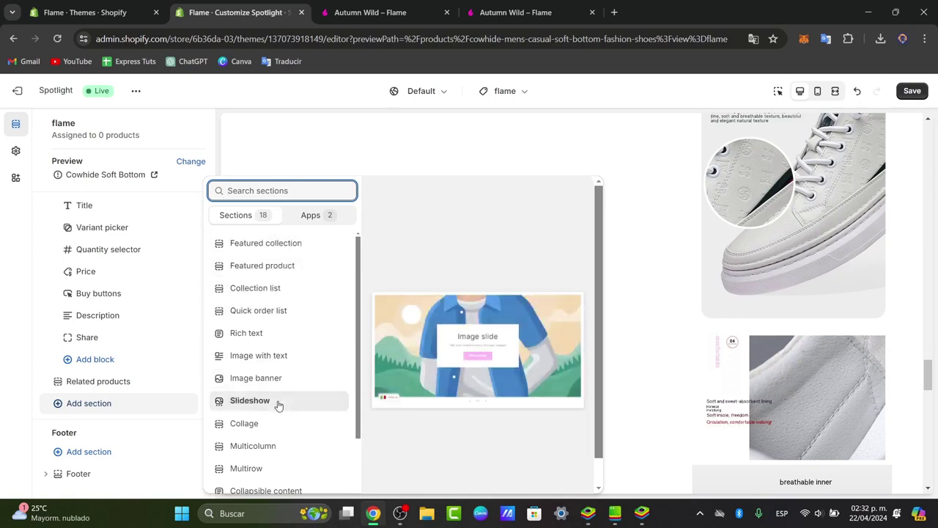
pyautogui.scroll(-2, 281, 425)
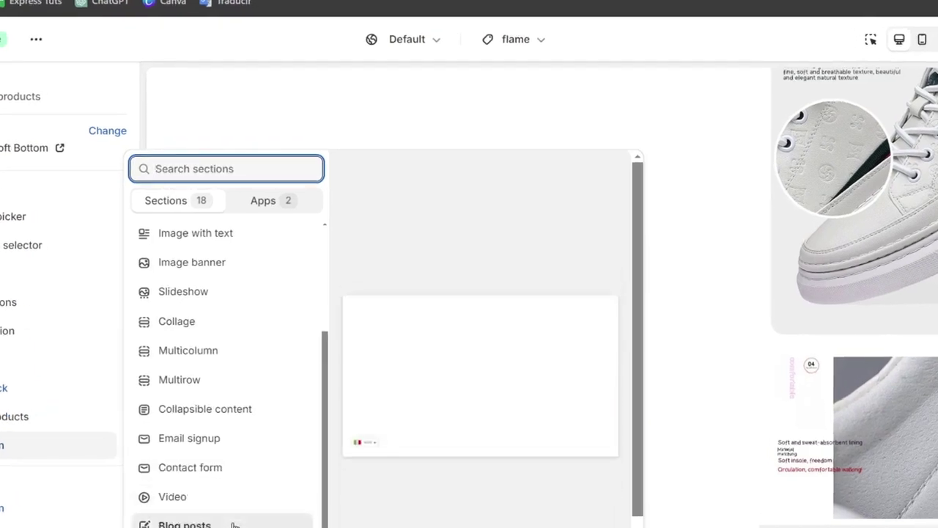
pyautogui.click(753, 178)
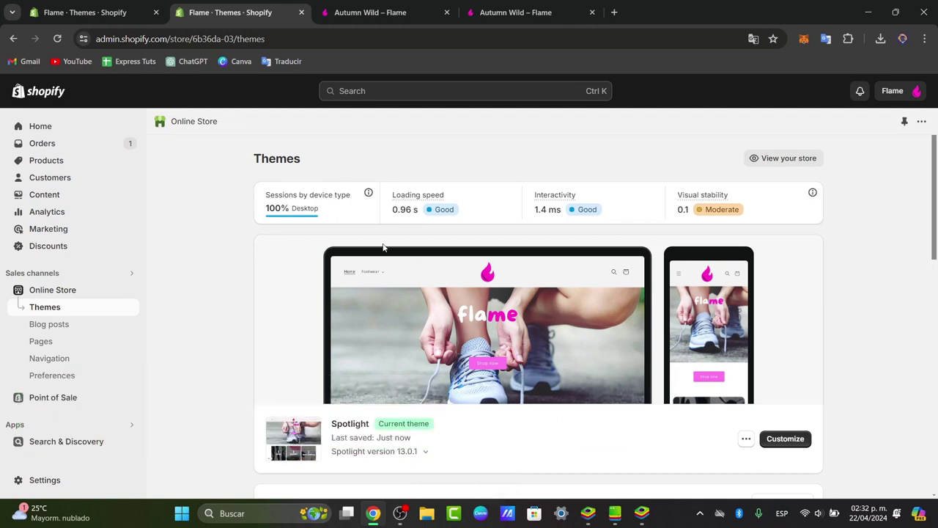
# Step: Open the Autumn Wild product and choose 'flame' as its theme template, leaving it unsaved
pyautogui.click(66, 162)
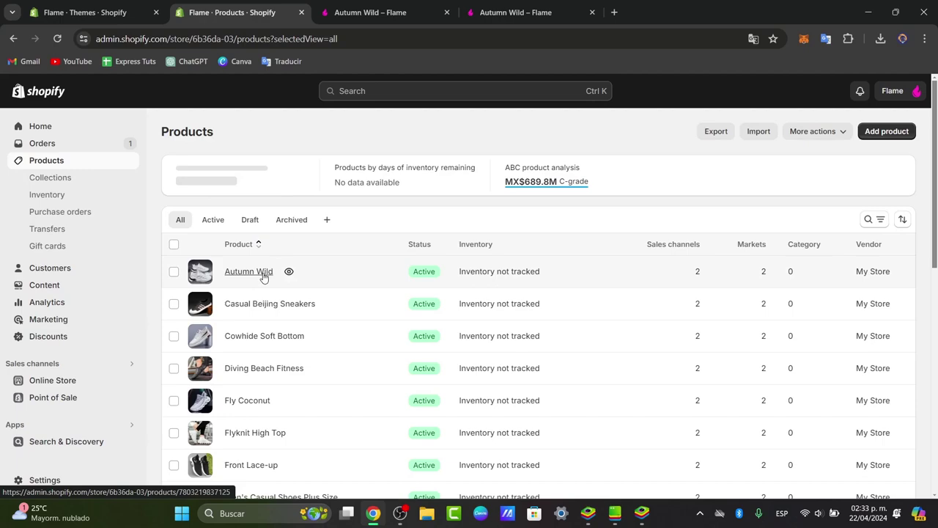
pyautogui.click(264, 272)
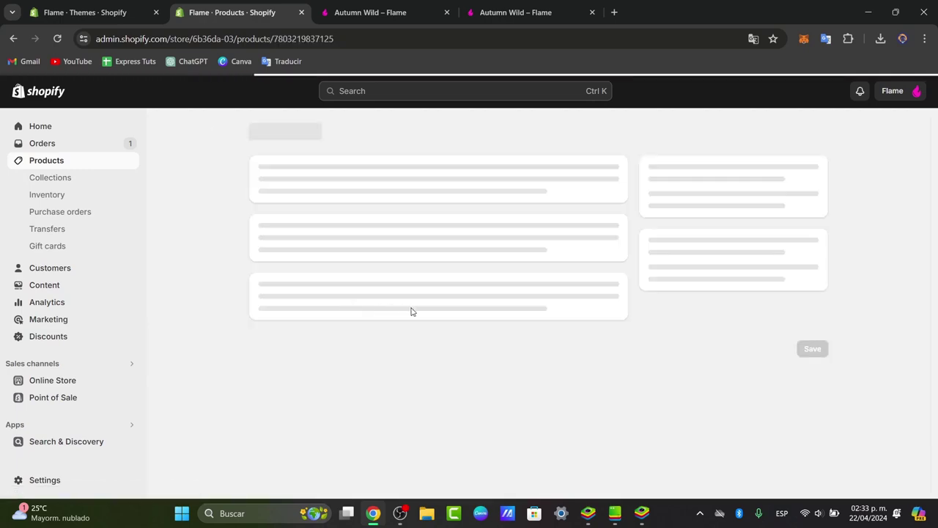
pyautogui.scroll(-5, 804, 275)
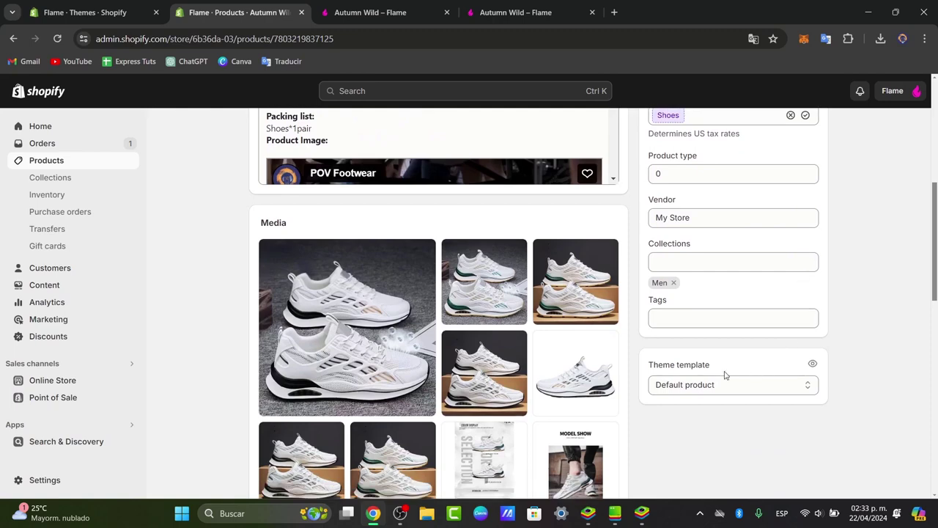
pyautogui.click(677, 388)
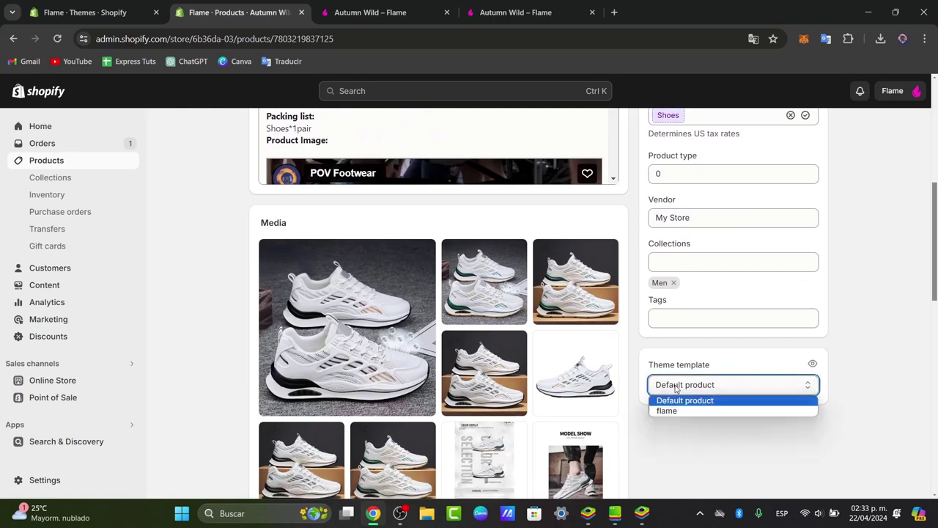
pyautogui.click(717, 411)
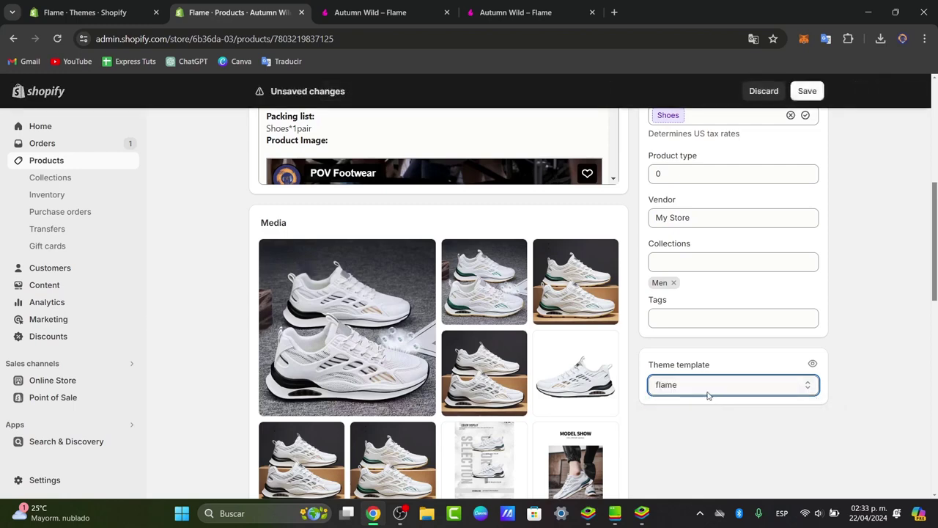
pyautogui.click(402, 6)
pyautogui.scroll(10, 481, 193)
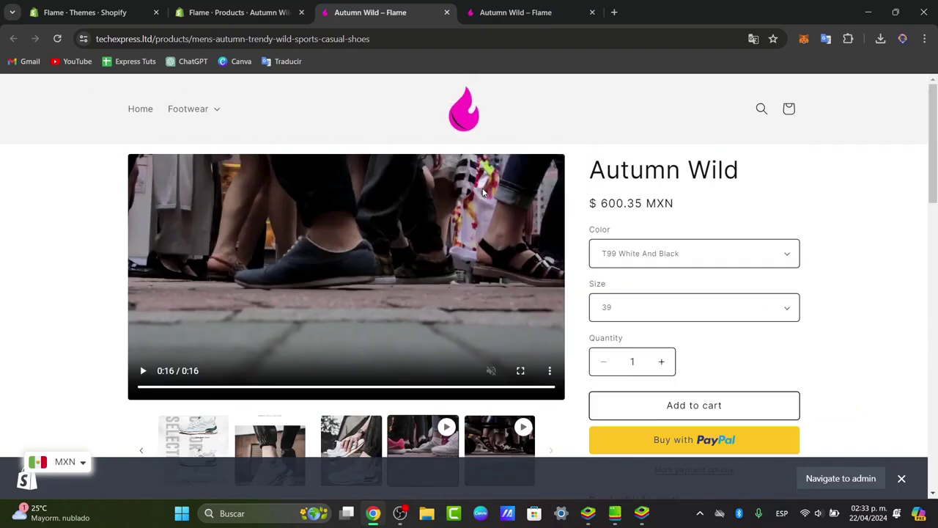
pyautogui.scroll(-3, 484, 192)
pyautogui.scroll(3, 540, 262)
pyautogui.click(487, 4)
pyautogui.scroll(10, 532, 188)
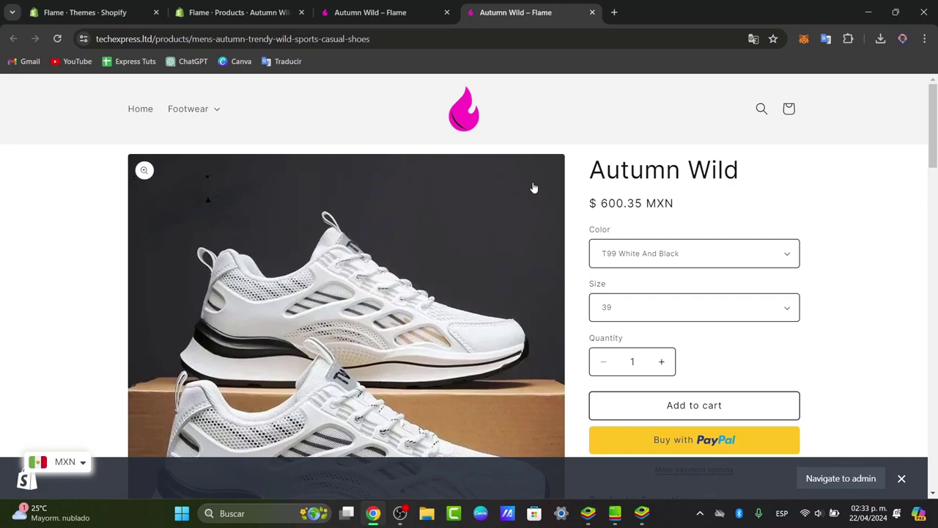
pyautogui.hotkey('ctrl', 'pageup')
pyautogui.hotkey('ctrl', 'pageup')
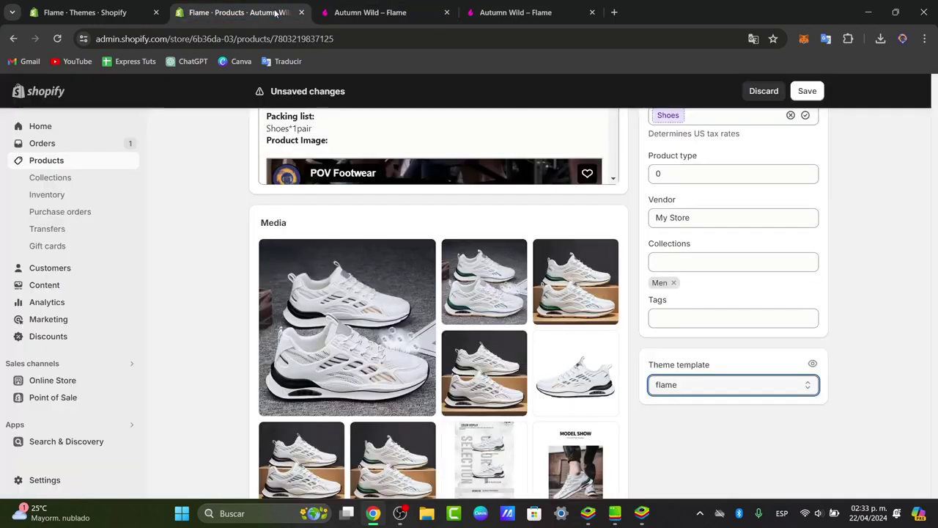
# Step: Go to Online Store, leaving the Autumn Wild product page without saving
pyautogui.scroll(5, 742, 252)
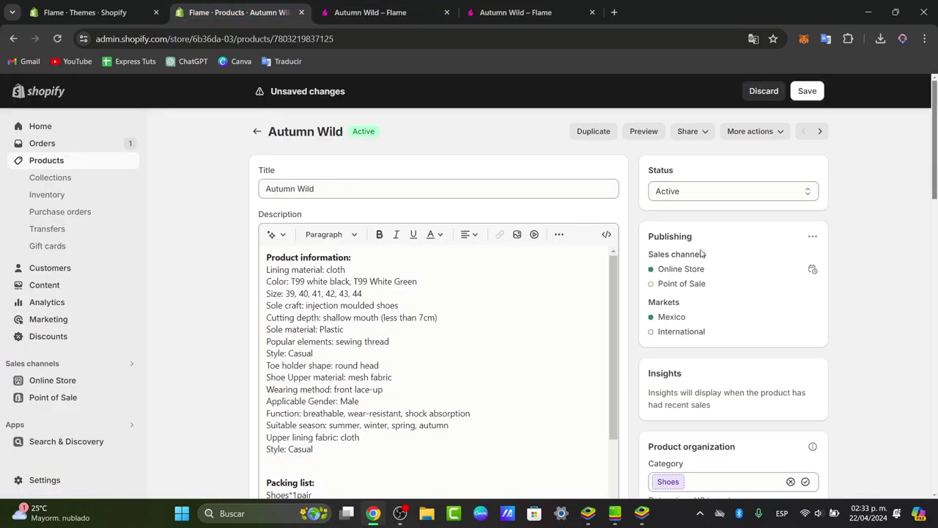
pyautogui.click(94, 380)
pyautogui.click(617, 321)
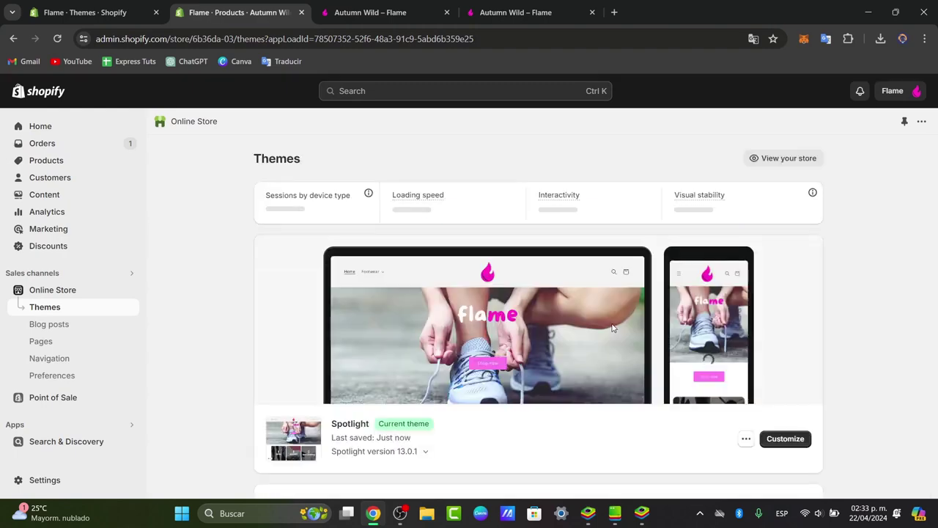
# Step: Open the Spotlight theme editor and browse its page list, staying on the Home page
pyautogui.click(787, 440)
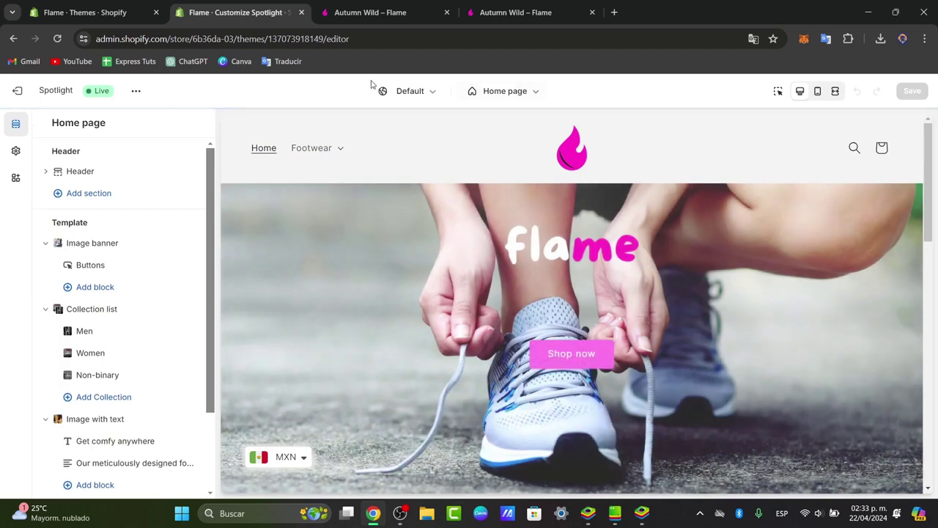
pyautogui.click(532, 93)
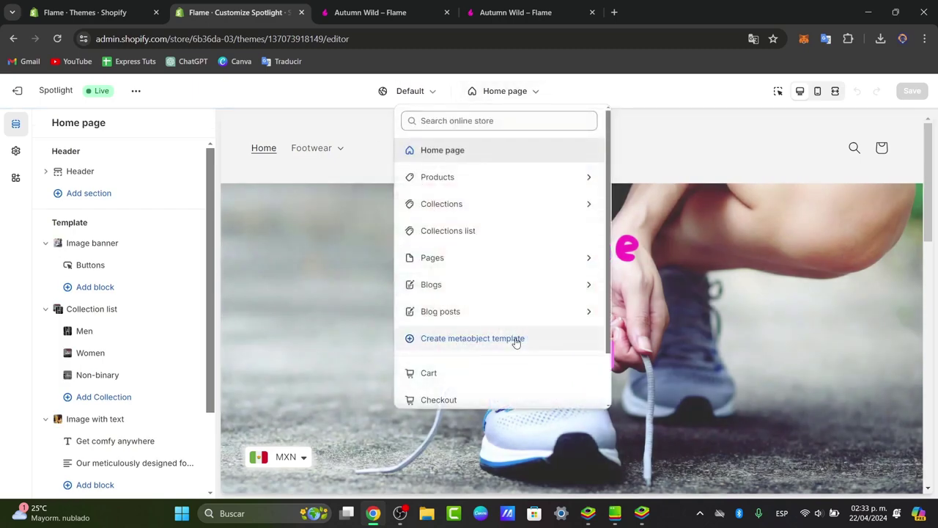
pyautogui.scroll(-2, 513, 339)
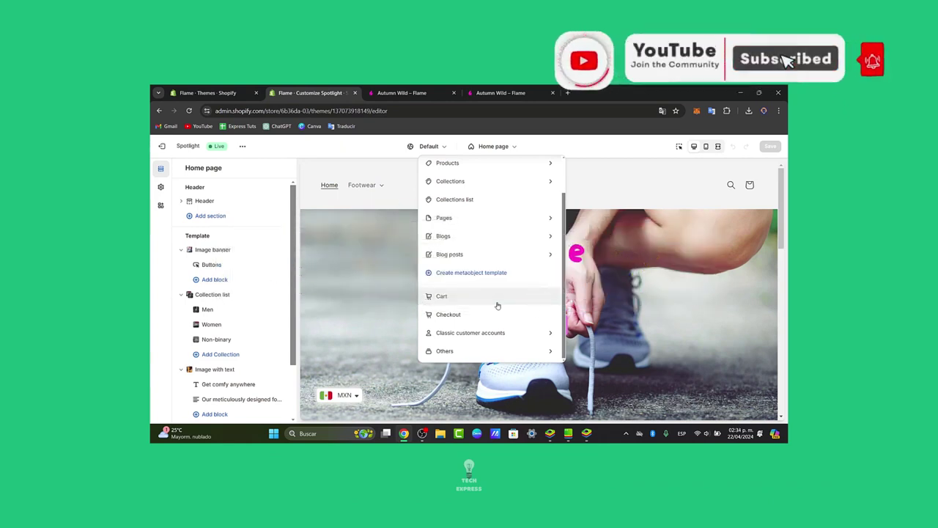
pyautogui.click(598, 239)
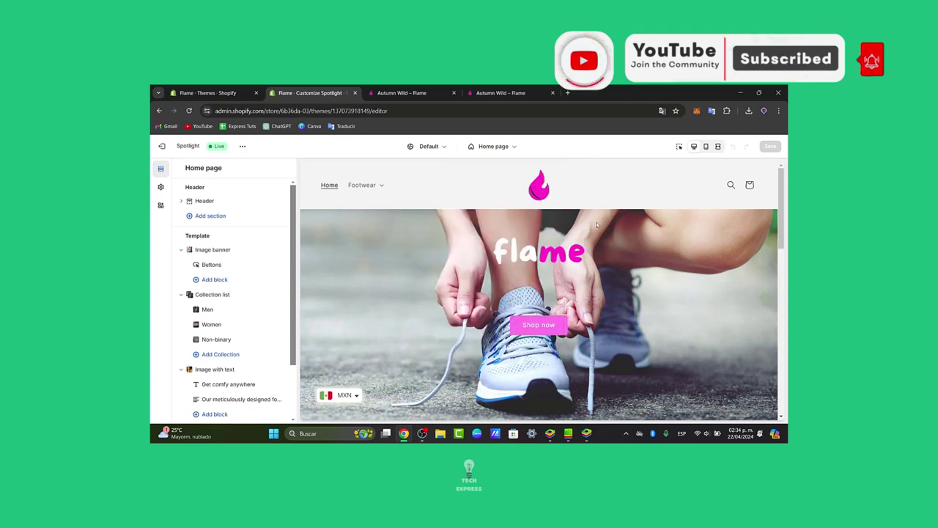
pyautogui.scroll(-1, 599, 239)
pyautogui.scroll(-1, 598, 239)
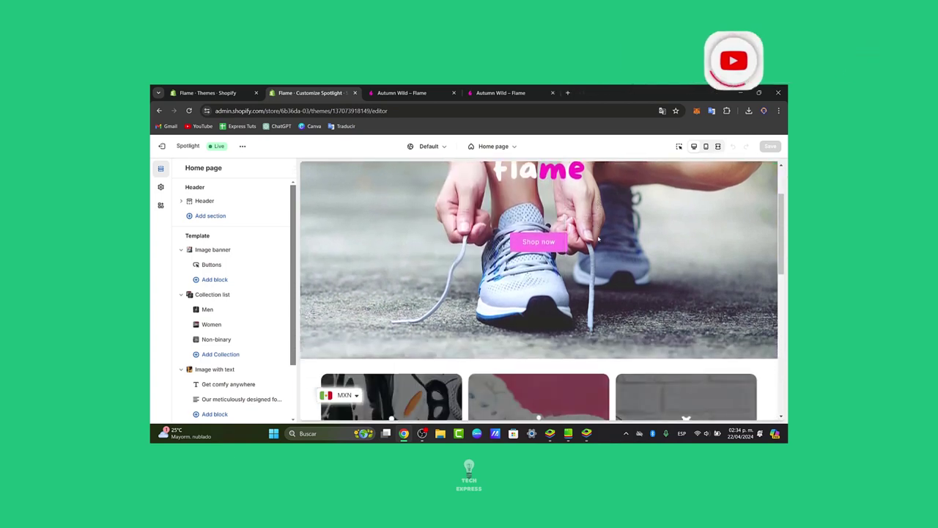